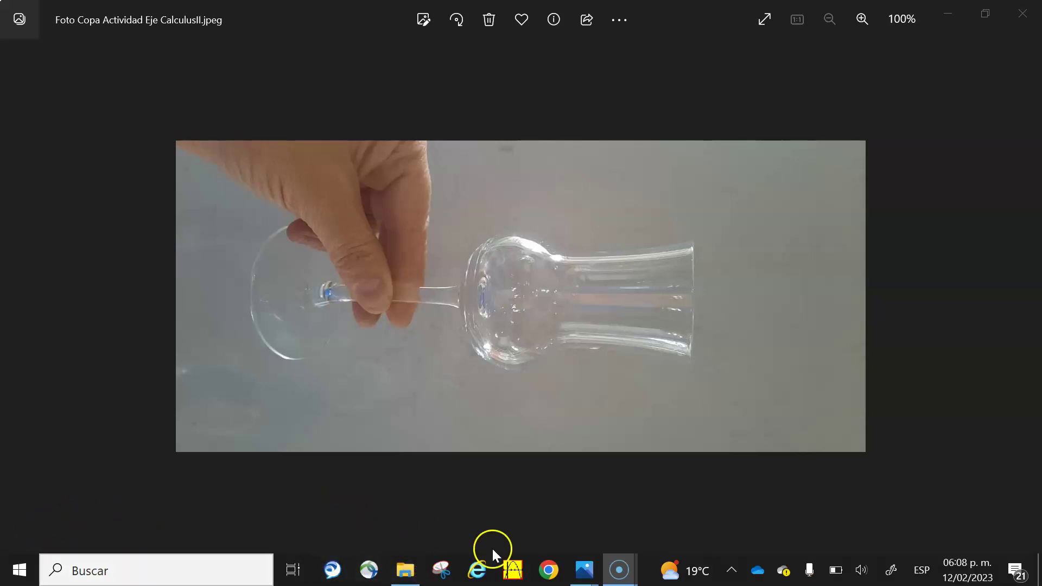
# Step: Launch Google Chrome from the taskbar while the goblet photo is shown in Photos
pyautogui.click(548, 574)
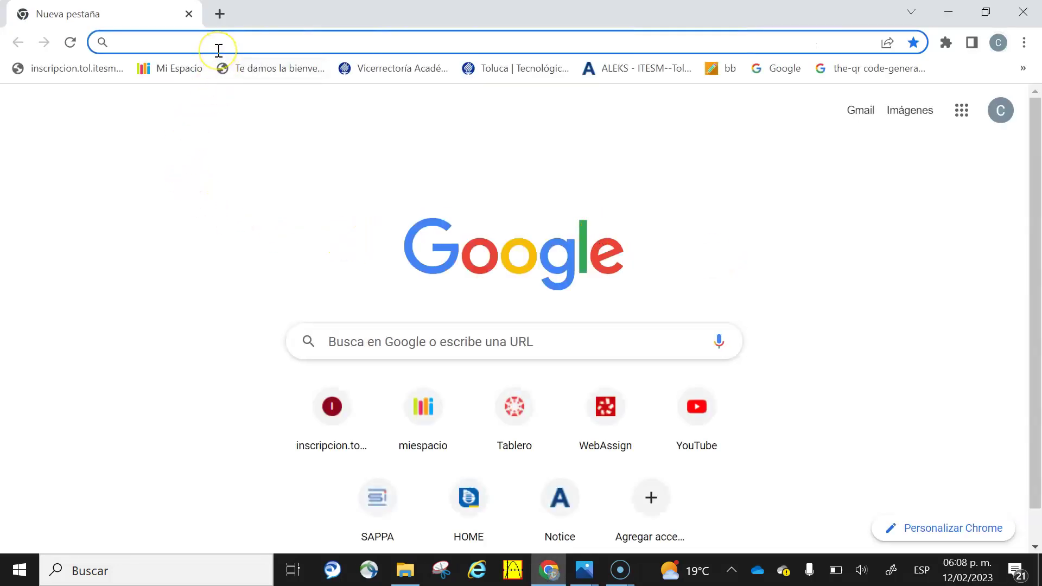
# Step: Load GeoGebra Classic at geogebra.org/classic?lang=es in Chrome
pyautogui.write('geogebra.org/classic?lang=es')
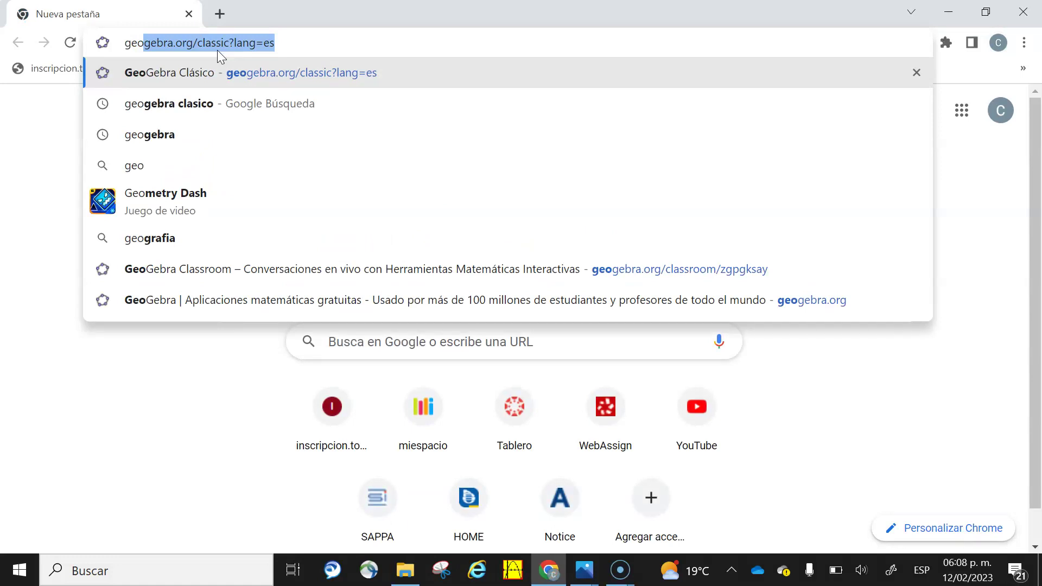
pyautogui.click(217, 50)
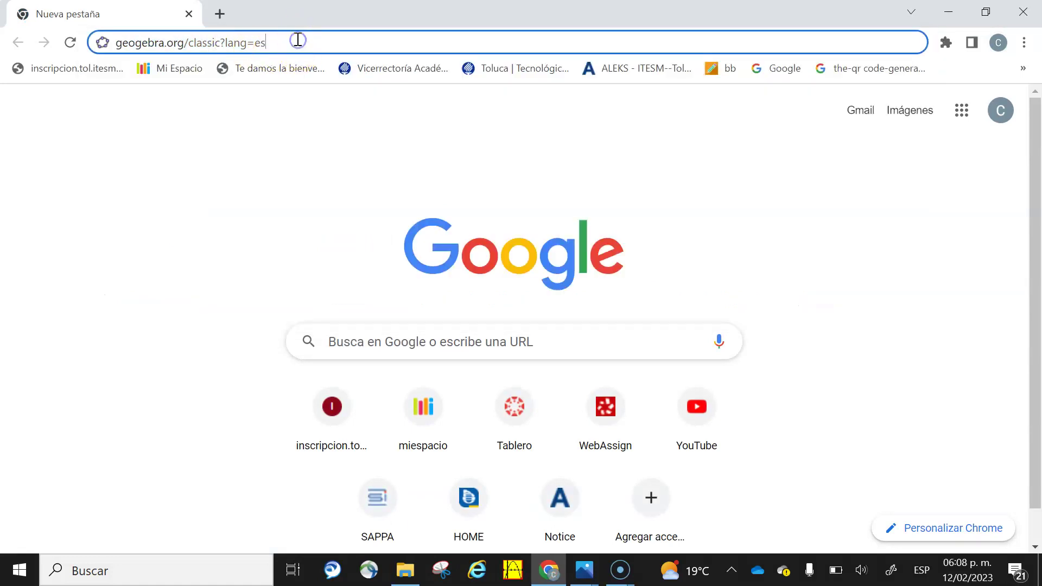
pyautogui.press('Return')
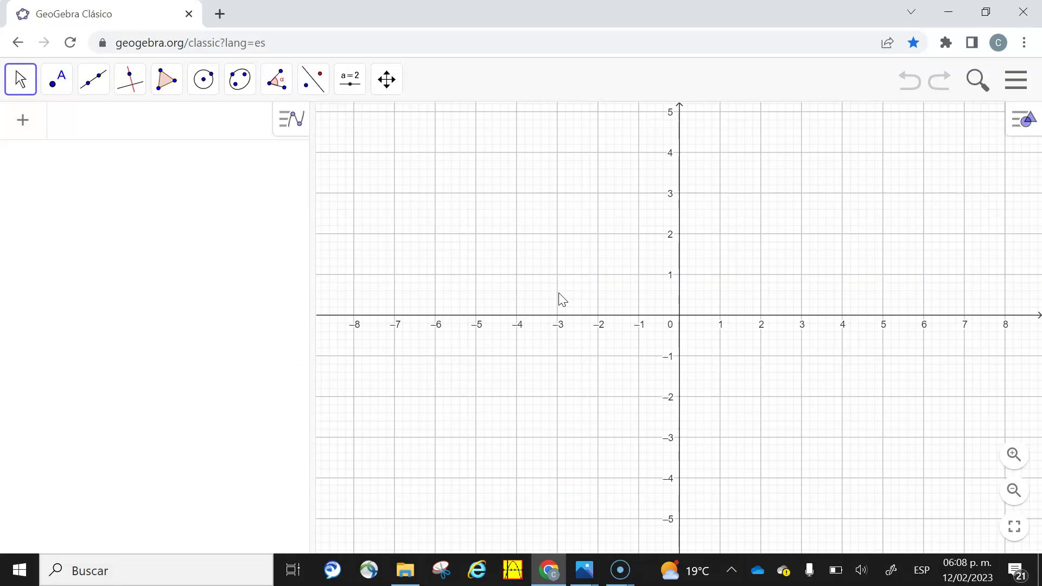
# Step: Insert the Foto Copa Actividad Eje CalculusII photo onto the graphing grid with the Imagen tool
pyautogui.click(348, 84)
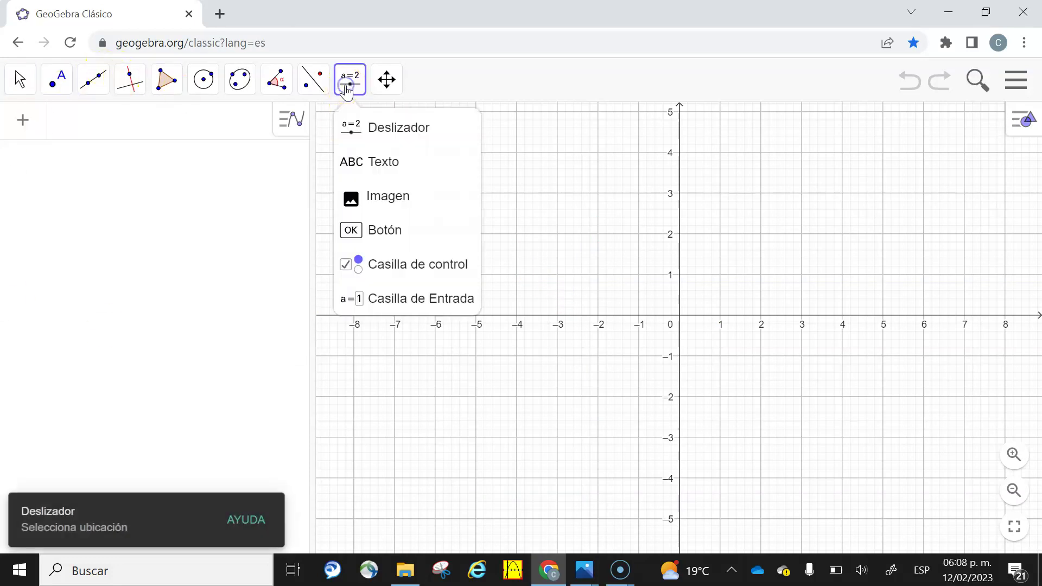
pyautogui.click(380, 201)
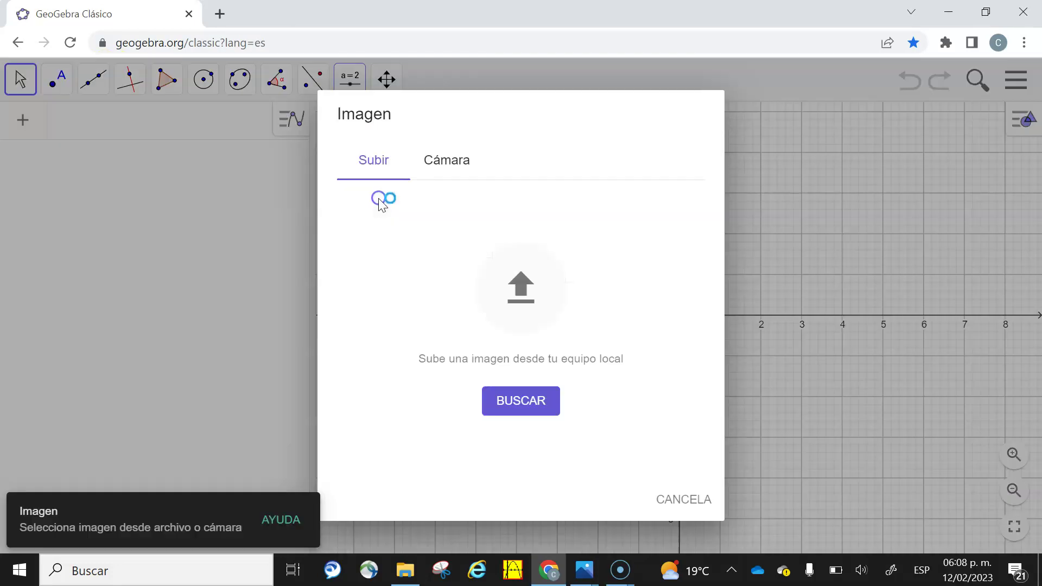
pyautogui.click(530, 403)
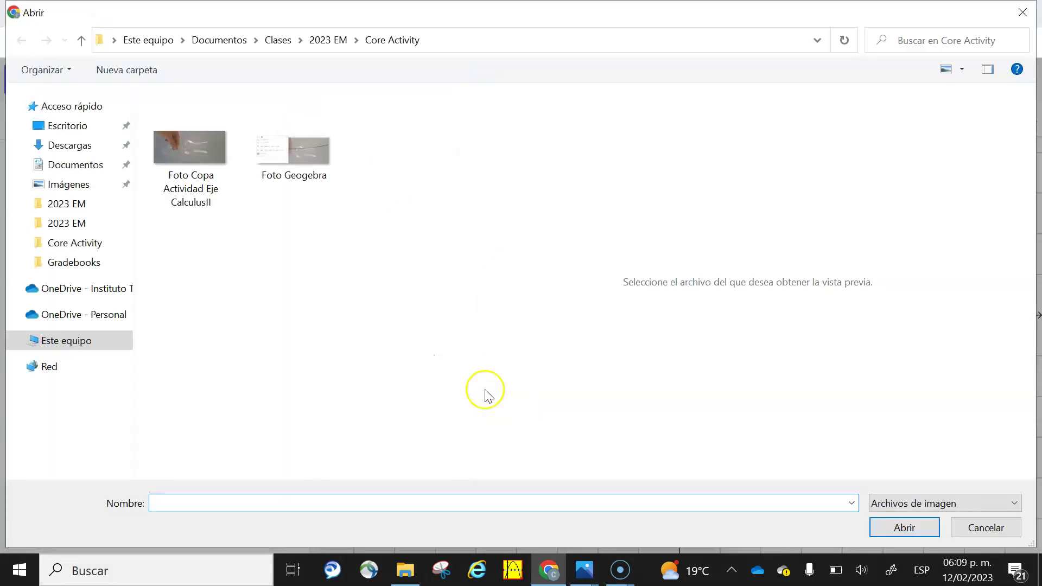
pyautogui.doubleClick(207, 156)
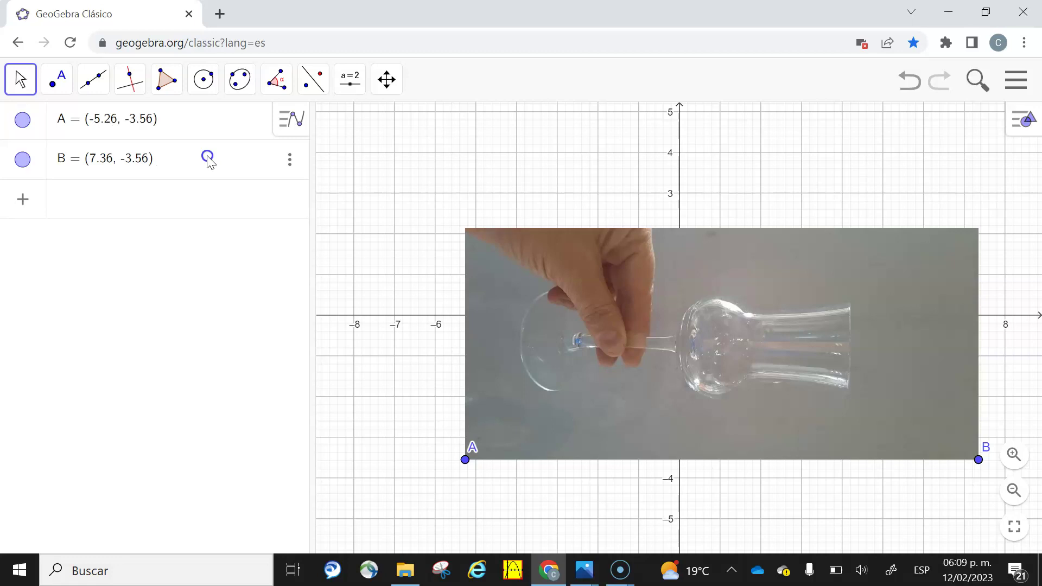
# Step: Lower the goblet photo's Opacidad in its Color properties so the grid shows through
pyautogui.rightClick(820, 340)
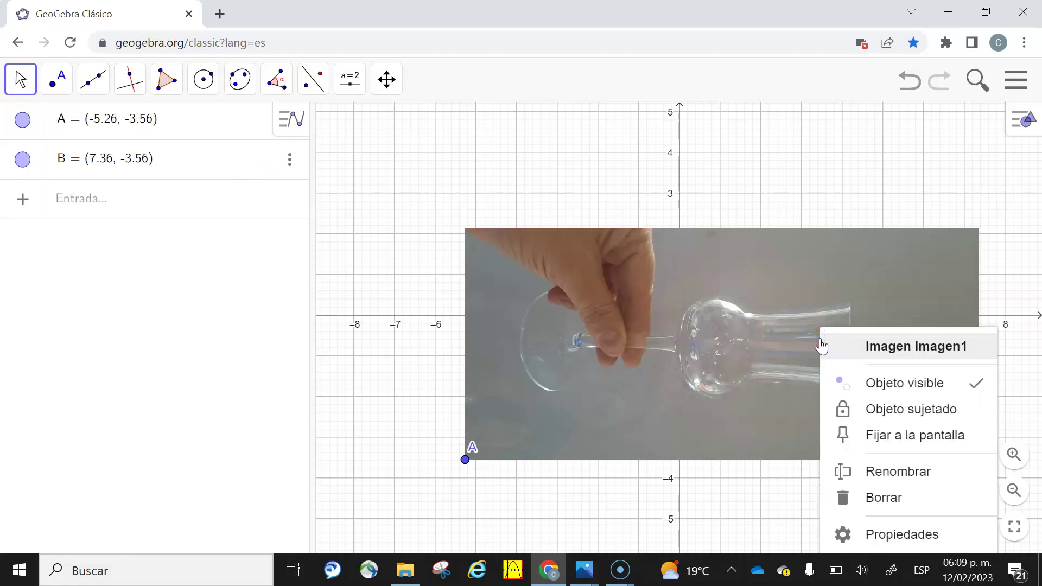
pyautogui.click(899, 536)
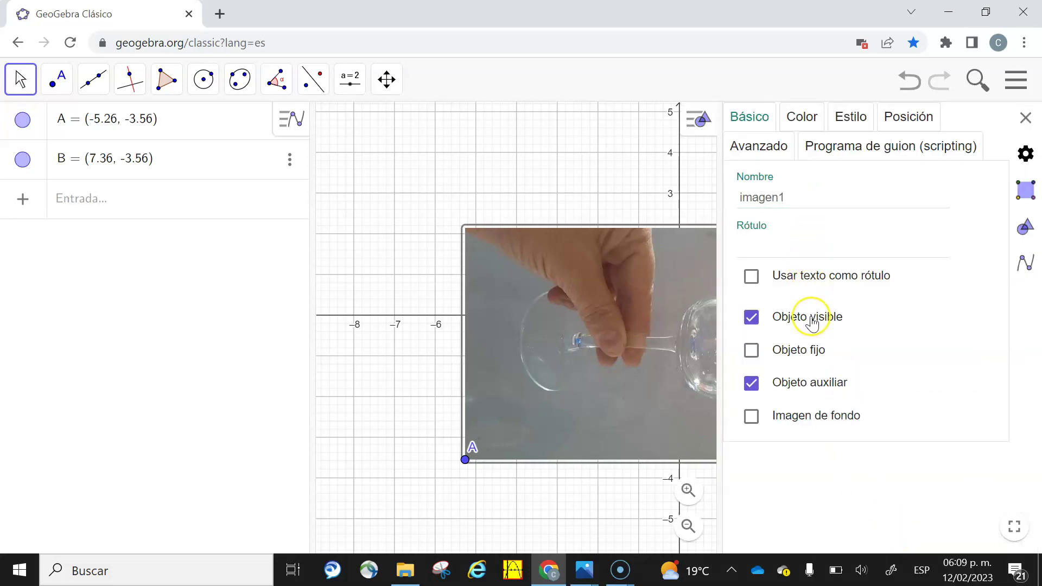
pyautogui.click(801, 118)
pyautogui.moveTo(906, 182); pyautogui.dragTo(874, 191)
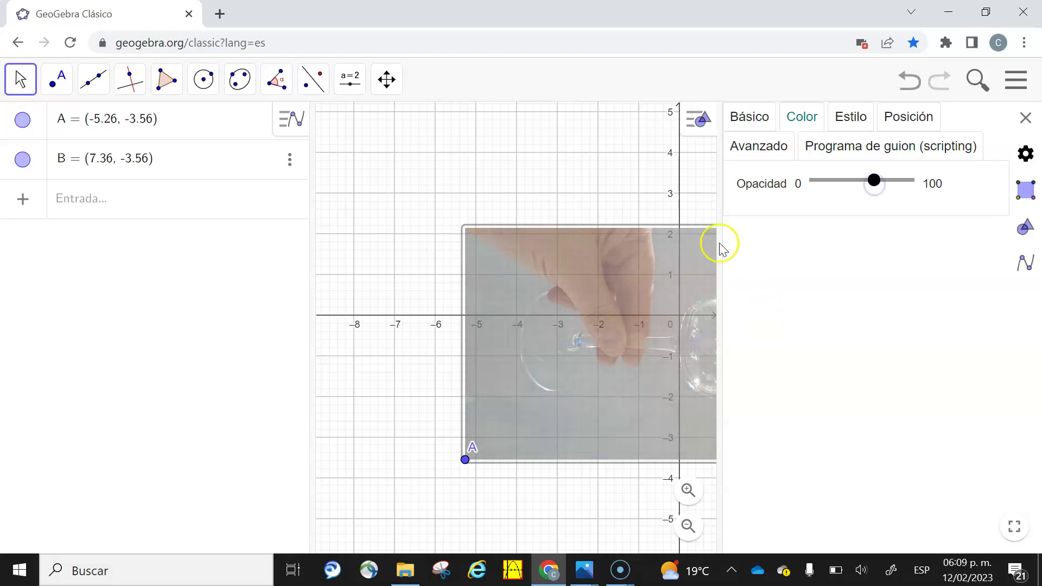
pyautogui.click(689, 183)
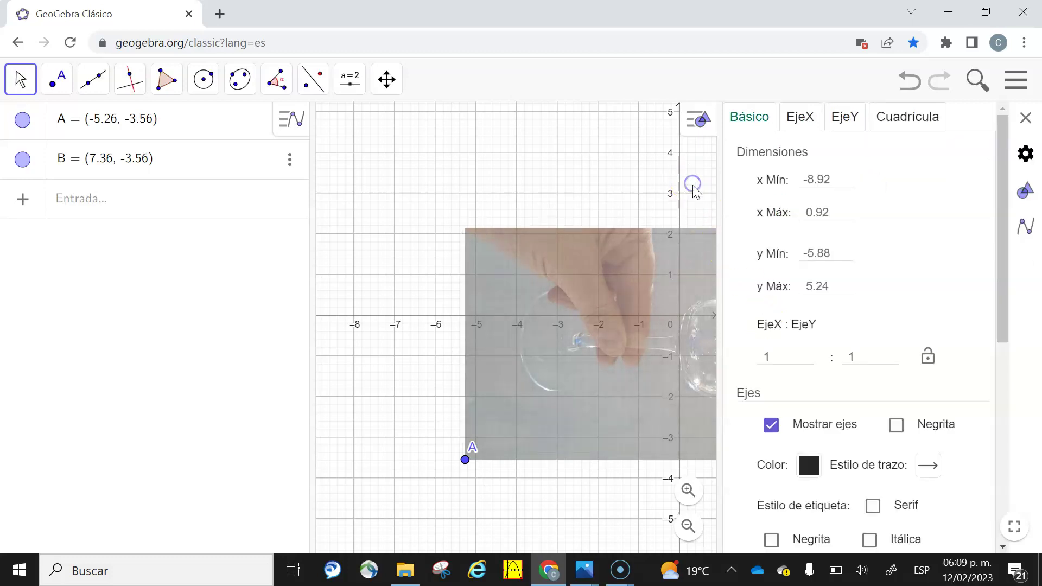
# Step: Close the settings panel and widen the photo by dragging corner B right, panning as needed
pyautogui.click(1024, 118)
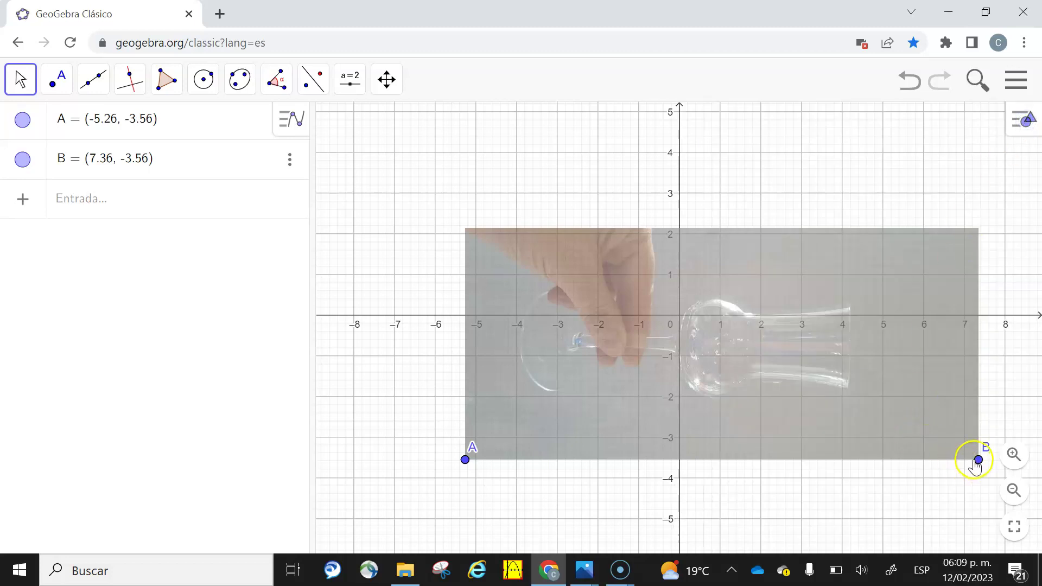
pyautogui.moveTo(978, 460); pyautogui.dragTo(1038, 461)
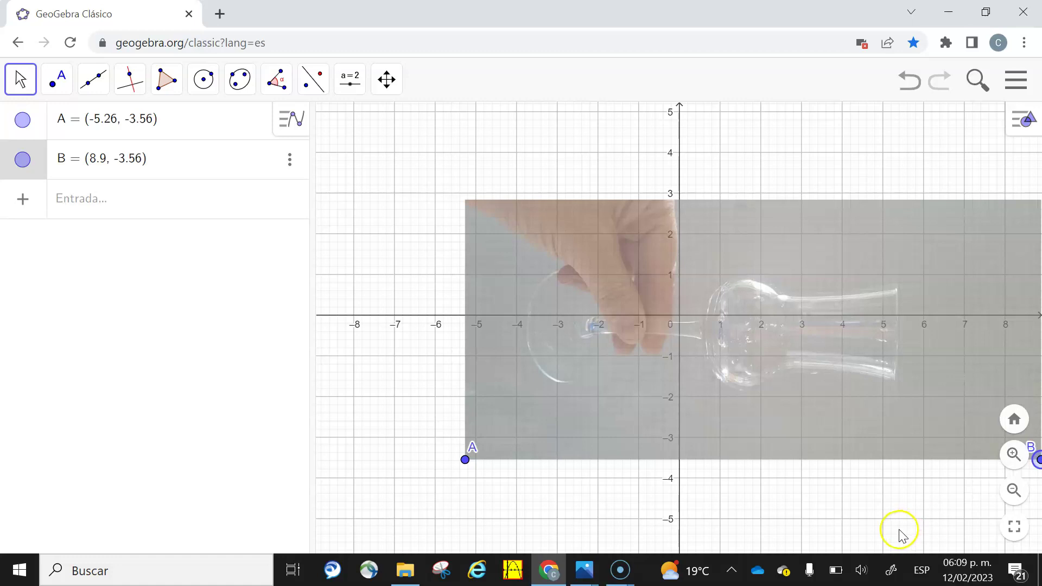
pyautogui.moveTo(898, 533); pyautogui.dragTo(667, 463)
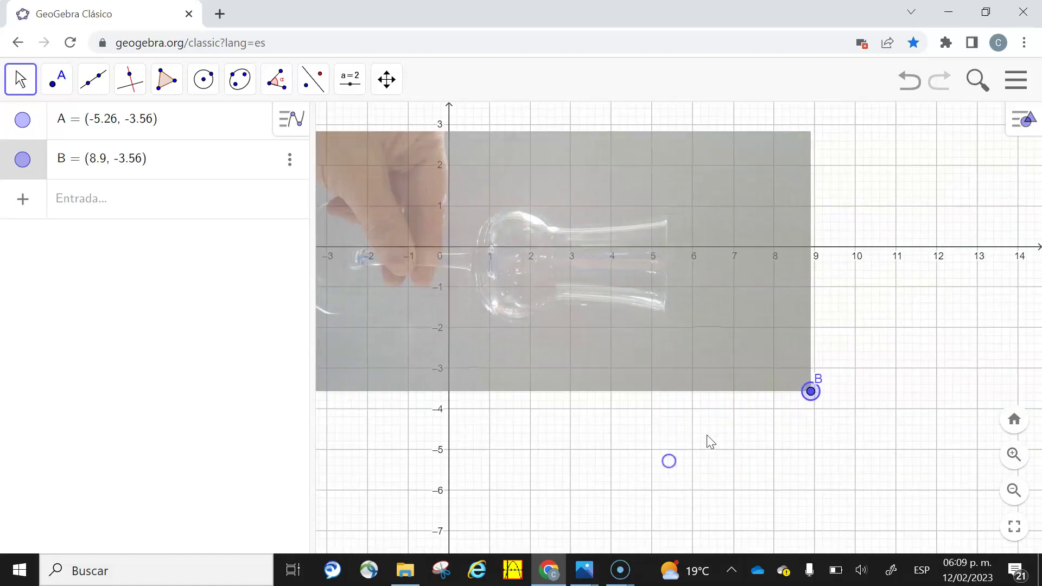
pyautogui.moveTo(810, 392); pyautogui.dragTo(895, 393)
pyautogui.moveTo(776, 402); pyautogui.dragTo(753, 391)
pyautogui.moveTo(739, 350); pyautogui.dragTo(680, 356)
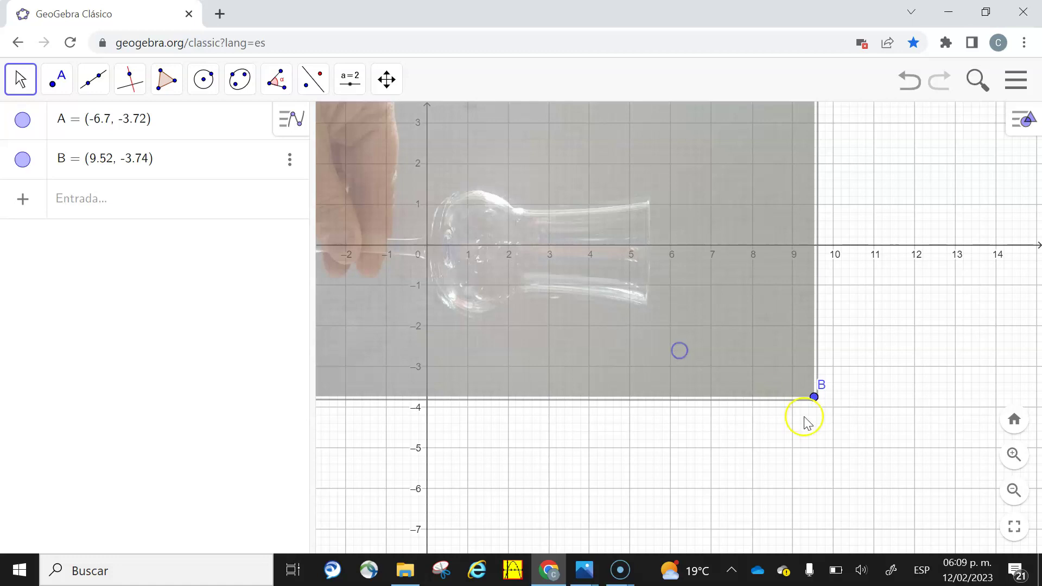
pyautogui.moveTo(814, 397); pyautogui.dragTo(892, 396)
pyautogui.moveTo(740, 383); pyautogui.dragTo(724, 399)
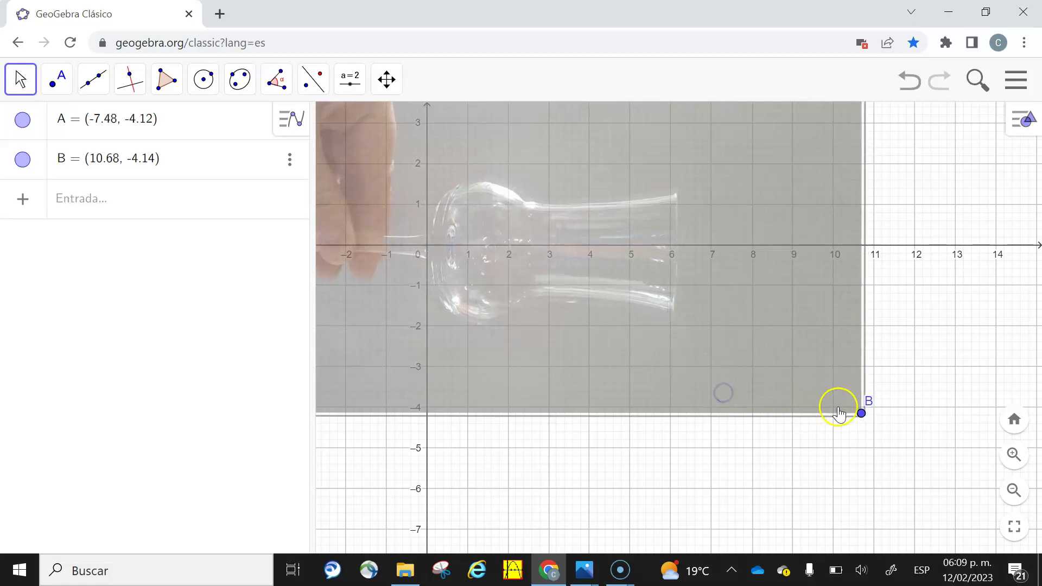
# Step: Fine-tune the photo to corners A (-8.48, -4.54) and B (12.04, -4.78) along the x-axis
pyautogui.moveTo(860, 412); pyautogui.dragTo(938, 419)
pyautogui.moveTo(807, 383); pyautogui.dragTo(776, 403)
pyautogui.moveTo(905, 431); pyautogui.dragTo(916, 436)
pyautogui.moveTo(856, 417); pyautogui.dragTo(848, 420)
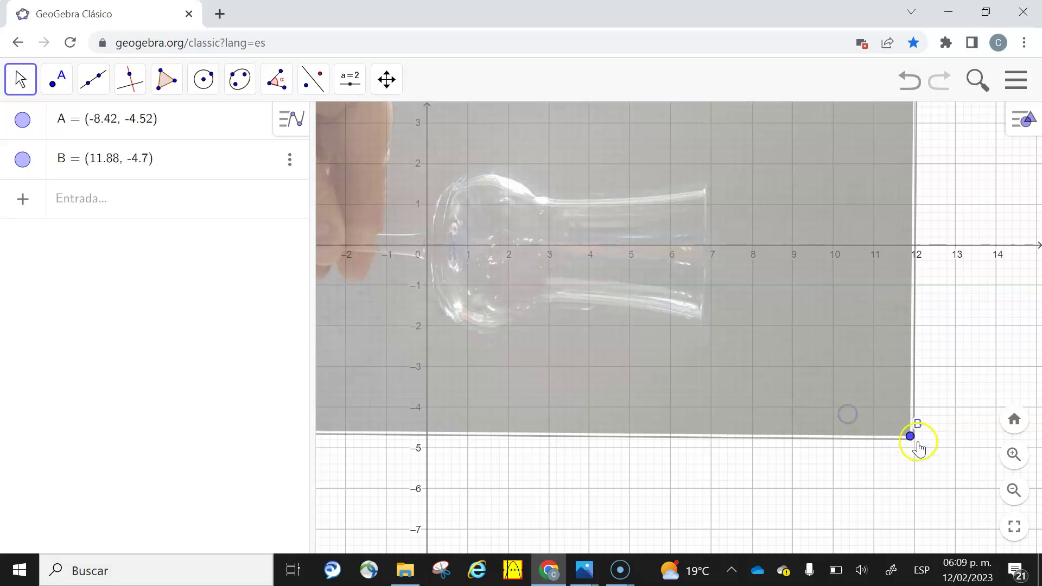
pyautogui.moveTo(908, 434)
pyautogui.mouseDown()
pyautogui.moveTo(920, 437)
pyautogui.moveTo(894, 435)
pyautogui.mouseUp()
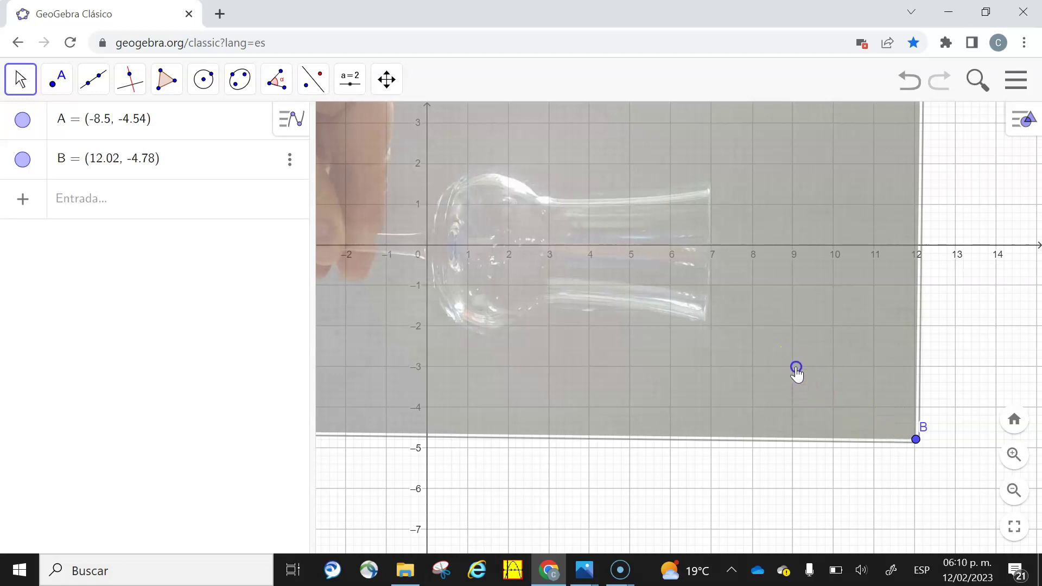
pyautogui.moveTo(793, 368); pyautogui.dragTo(794, 373)
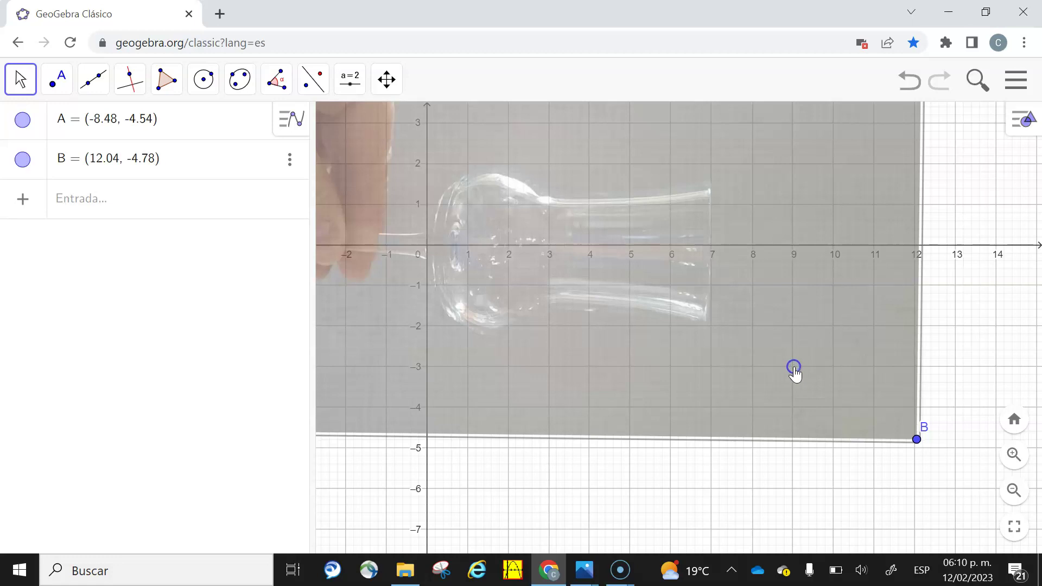
pyautogui.click(796, 372)
# Step: Lock the goblet photo in place with the Objeto fijo button on the style bar
pyautogui.click(21, 567)
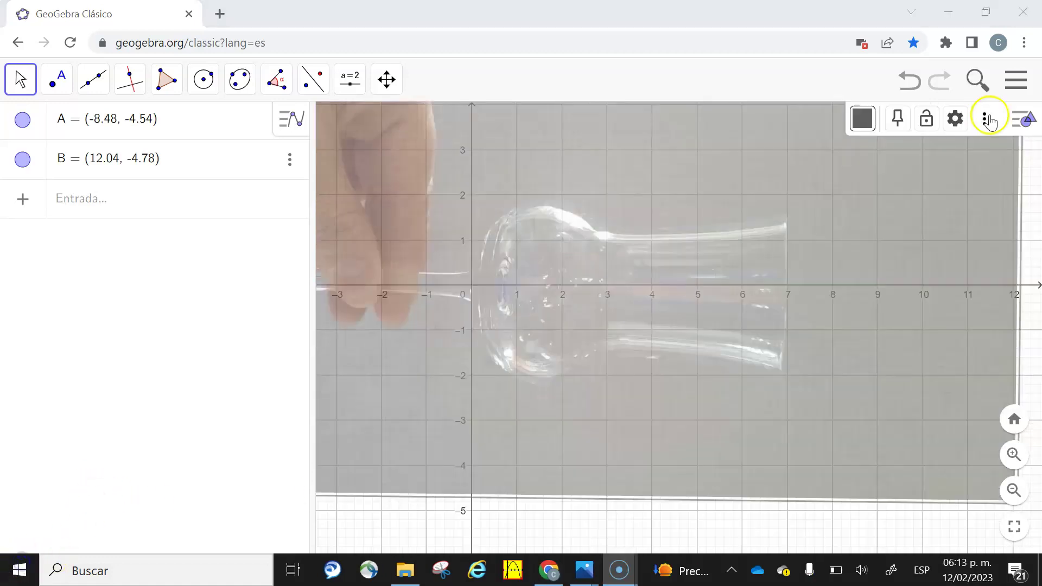
pyautogui.click(986, 119)
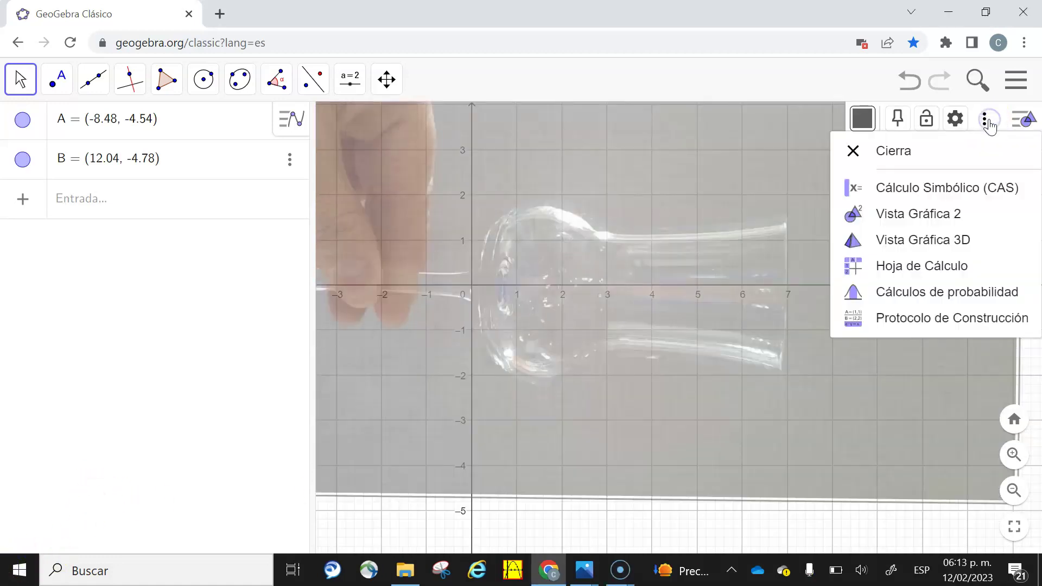
pyautogui.click(1022, 120)
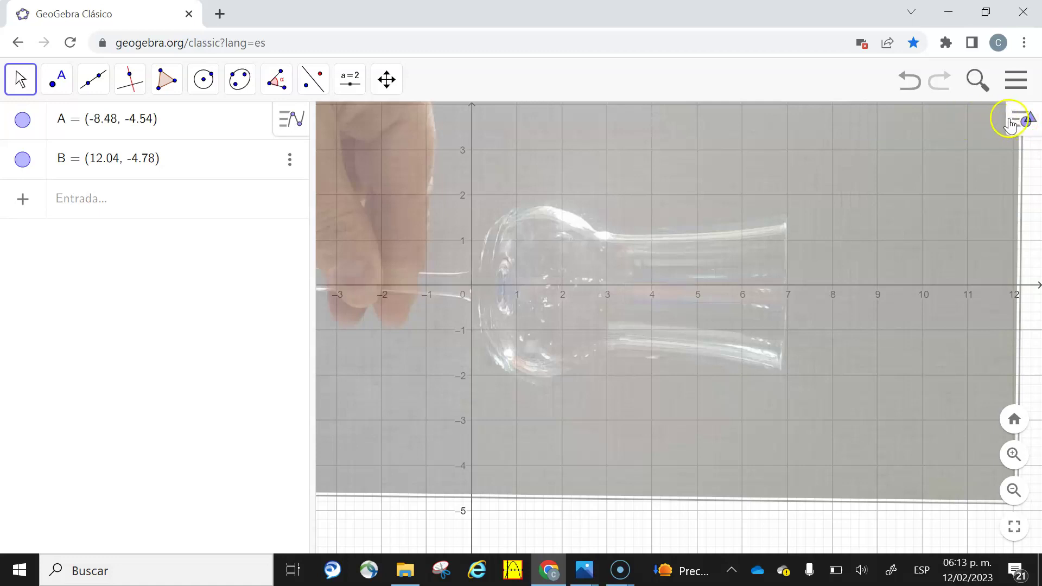
pyautogui.click(1021, 120)
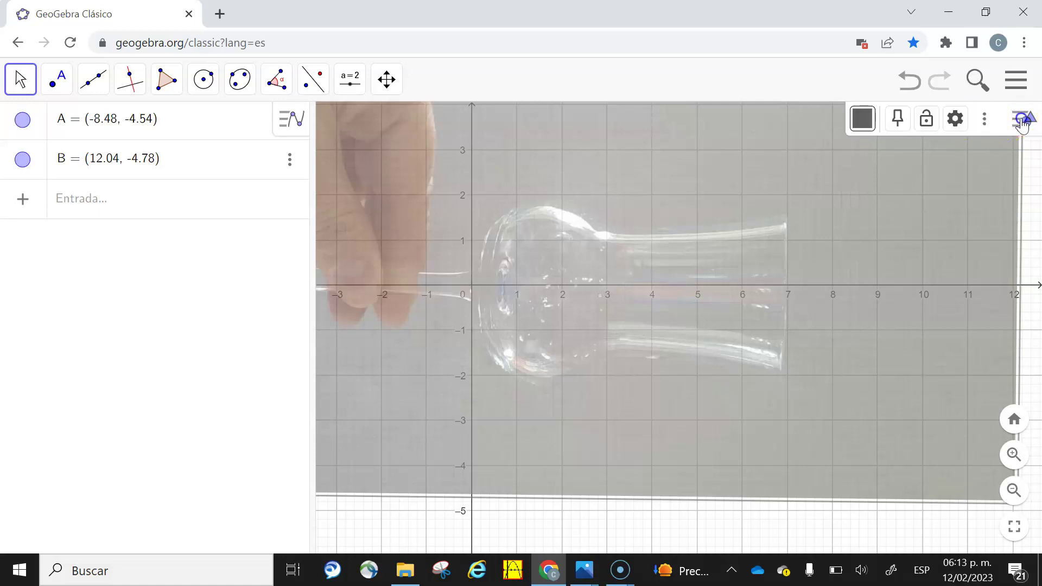
pyautogui.click(925, 127)
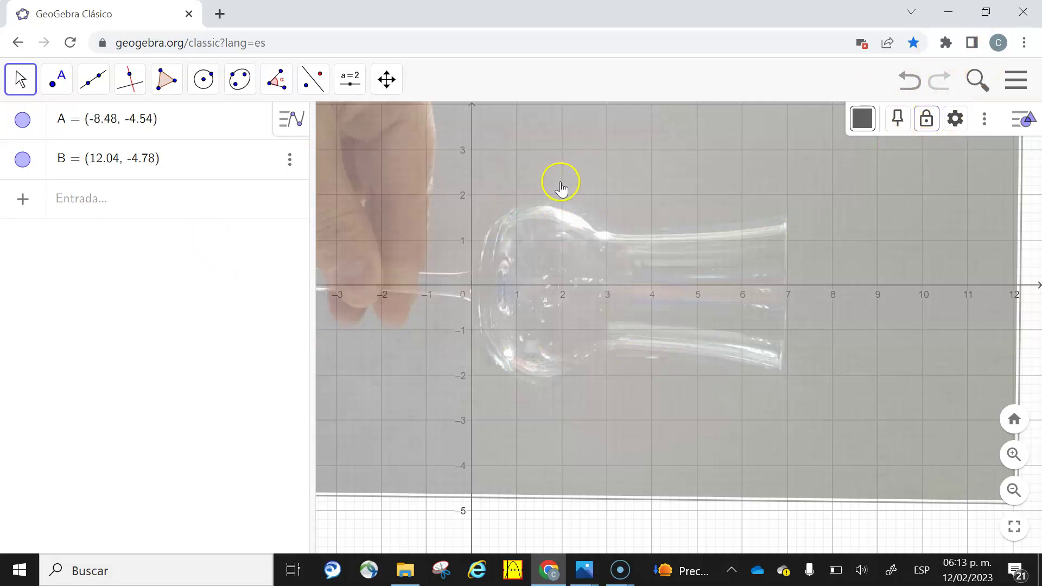
pyautogui.click(90, 199)
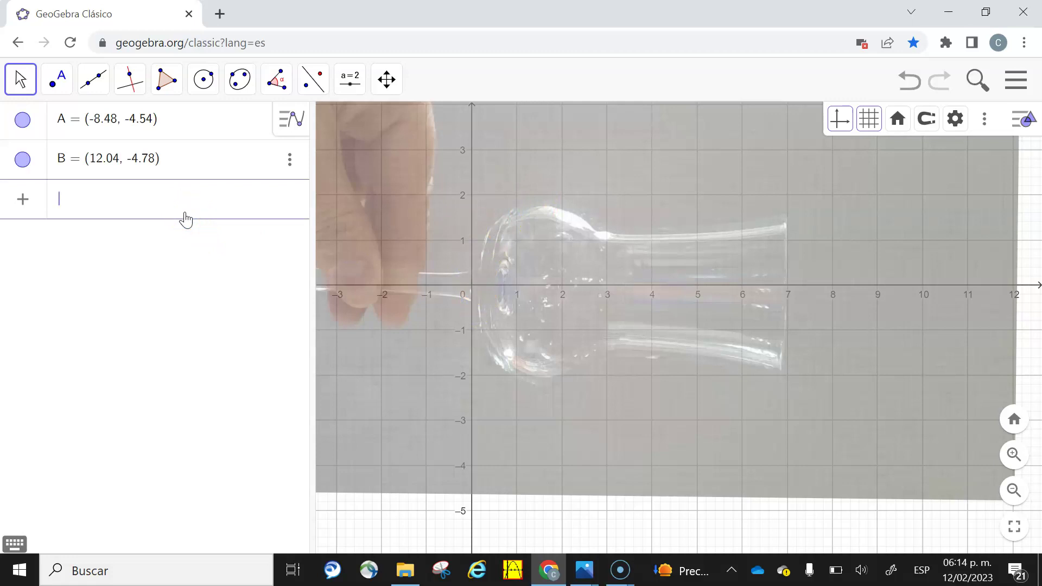
# Step: Define f(x) = (1/3)ln x + 1.5, settling on 1.5 as the vertical offset
pyautogui.write('In')
pyautogui.write('x')
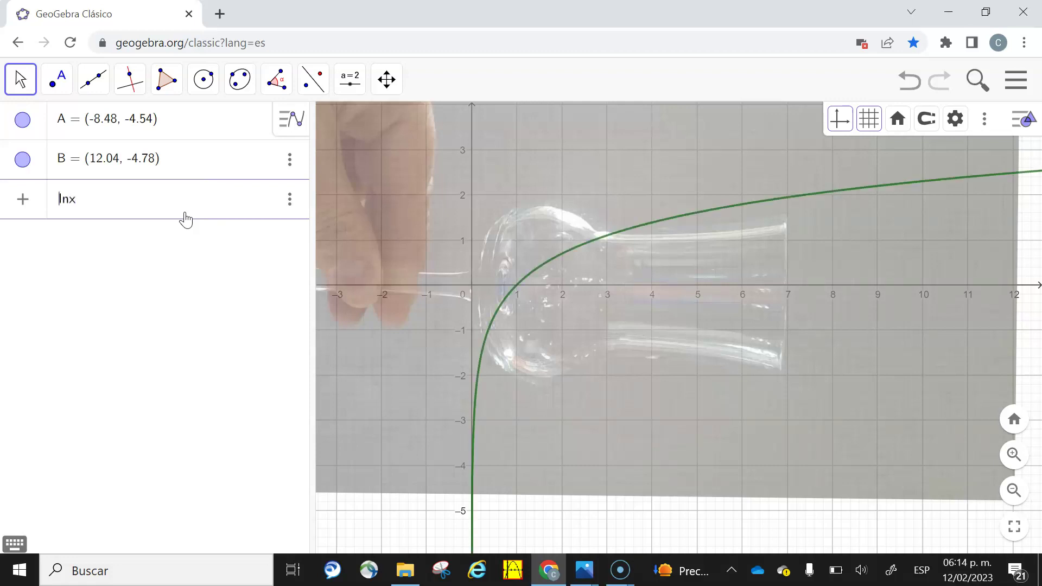
pyautogui.write('f(x')
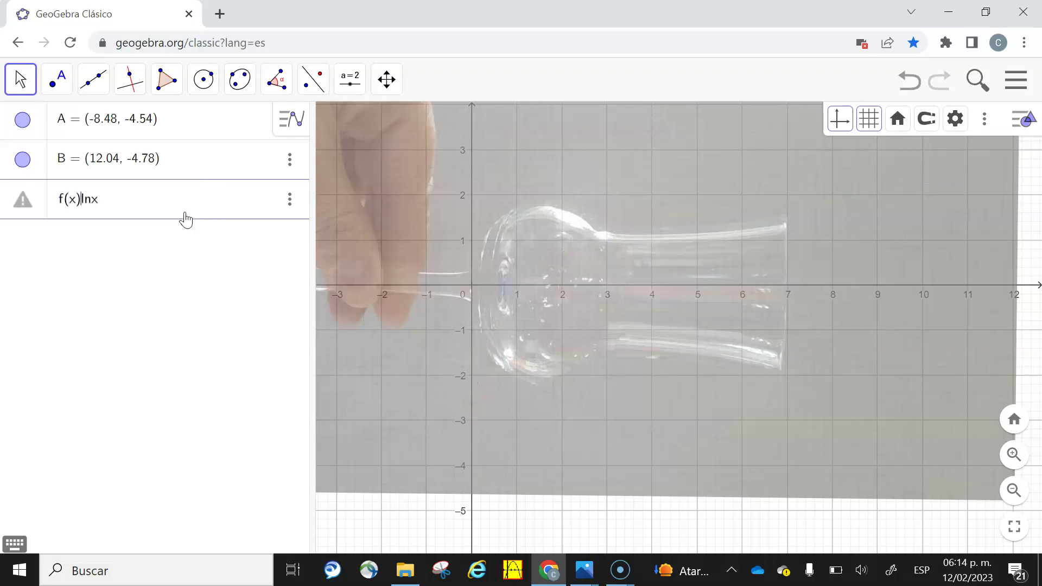
pyautogui.write('=')
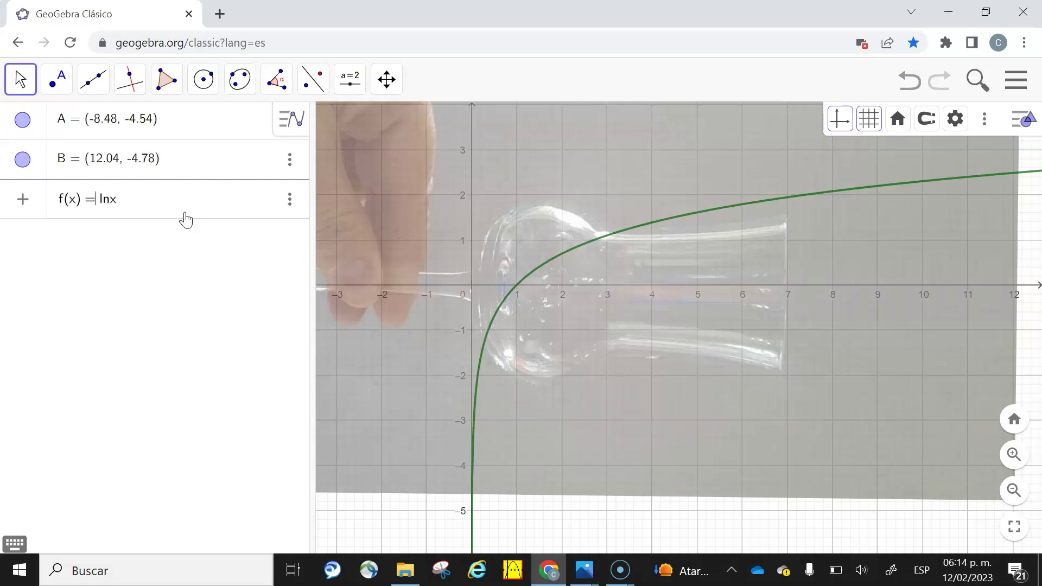
pyautogui.write('1/3')
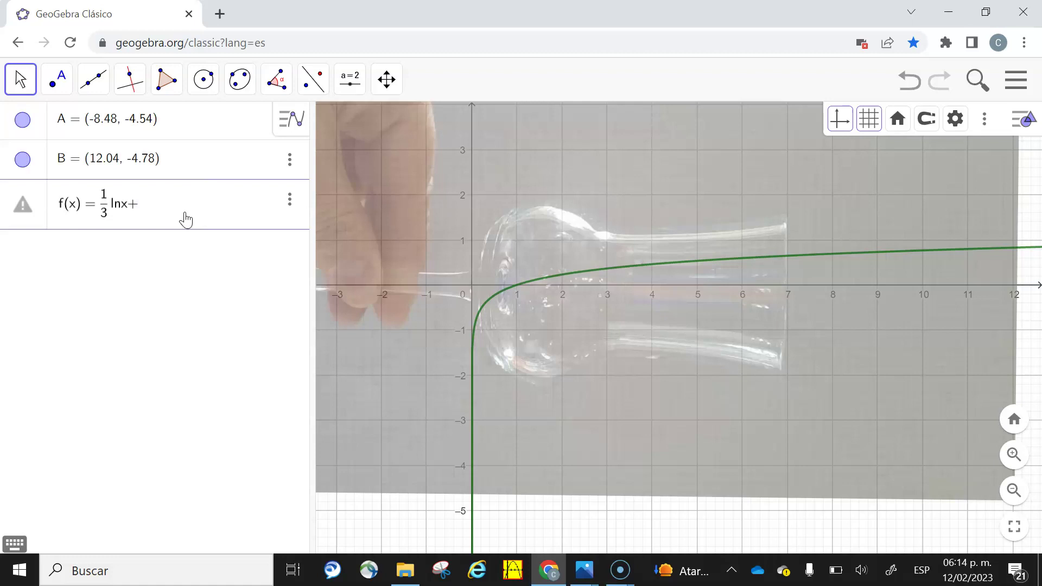
pyautogui.write('1')
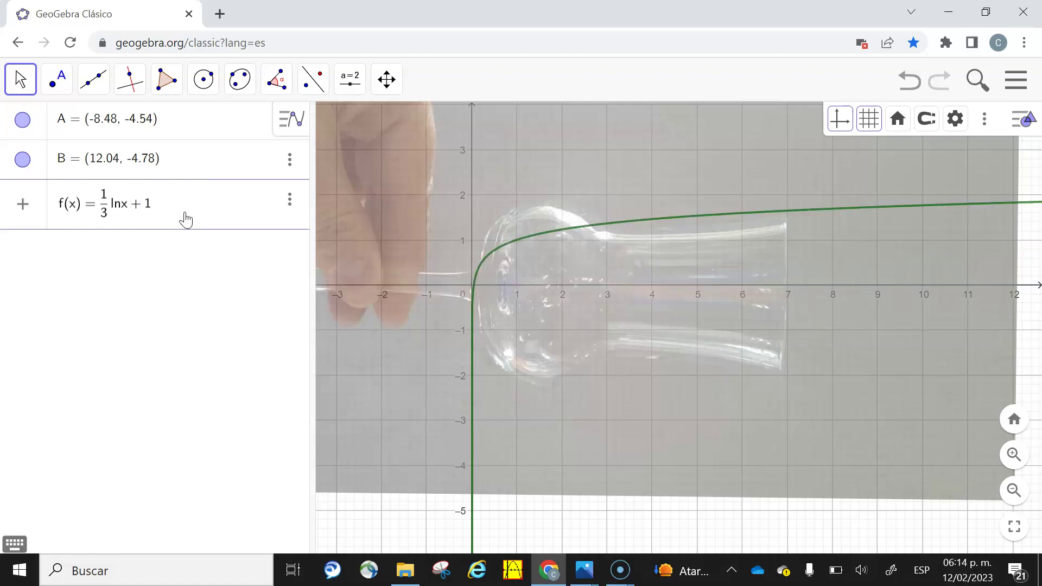
pyautogui.press('BackSpace')
pyautogui.write('2')
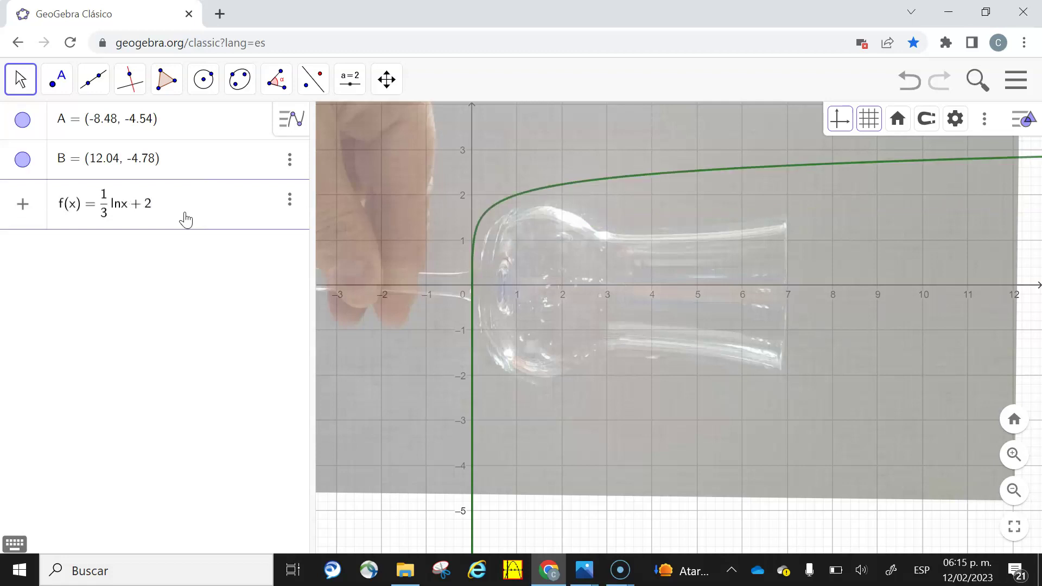
pyautogui.press('BackSpace')
pyautogui.write('1.5')
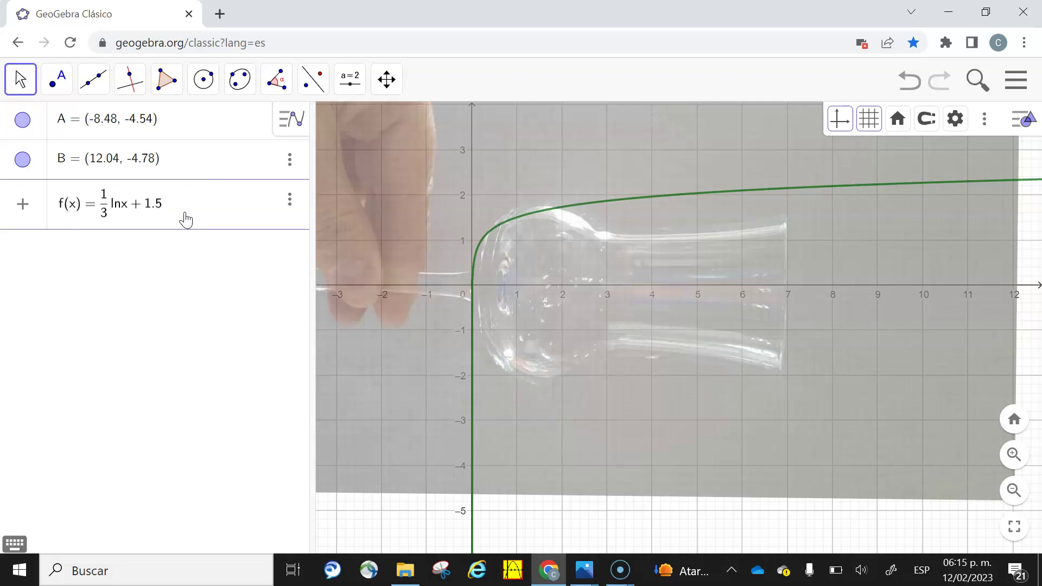
# Step: Restrict f to 0.01 < x < 0.38, after trying upper bounds 0.5 and 0.45
pyautogui.write(', (')
pyautogui.write('0.1 ')
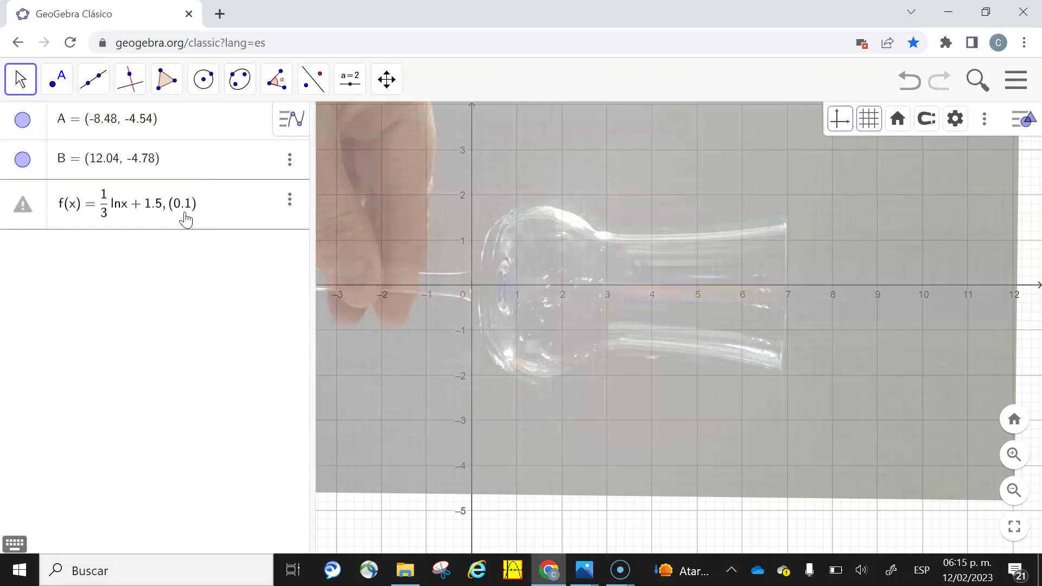
pyautogui.write('< x ')
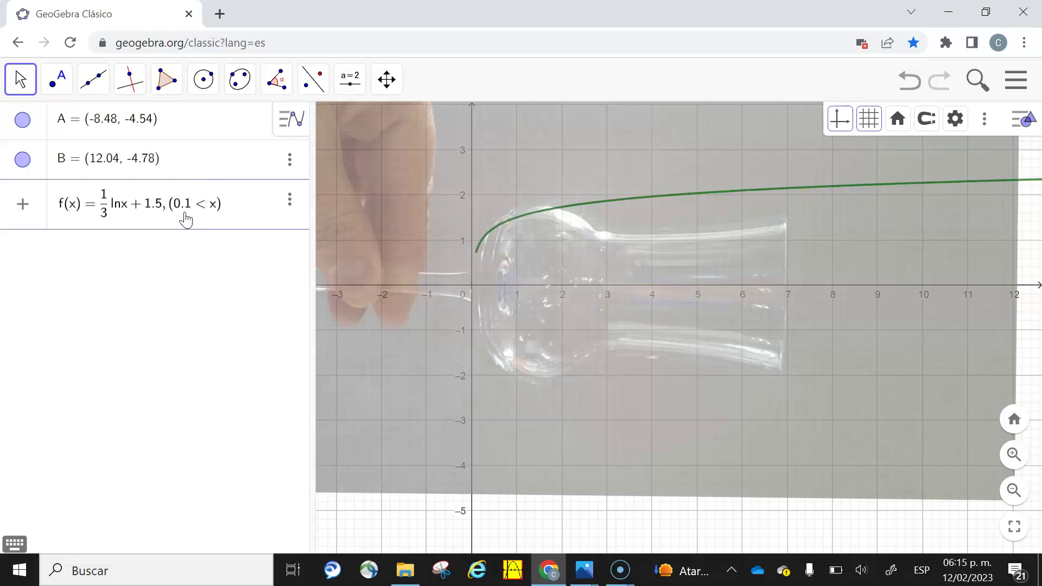
pyautogui.write('<')
pyautogui.write('0.5')
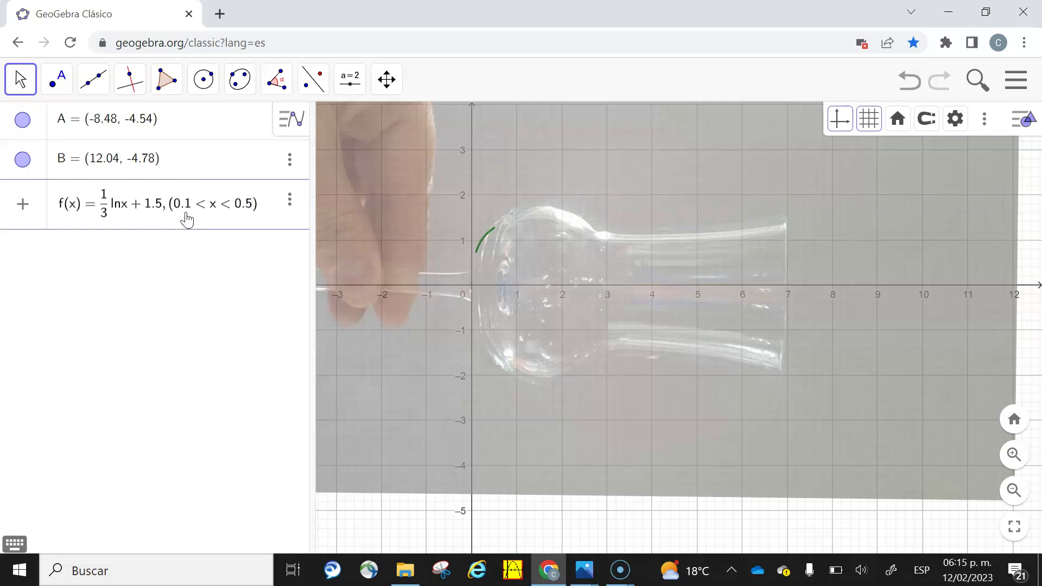
pyautogui.press('BackSpace')
pyautogui.write('45')
pyautogui.write('0')
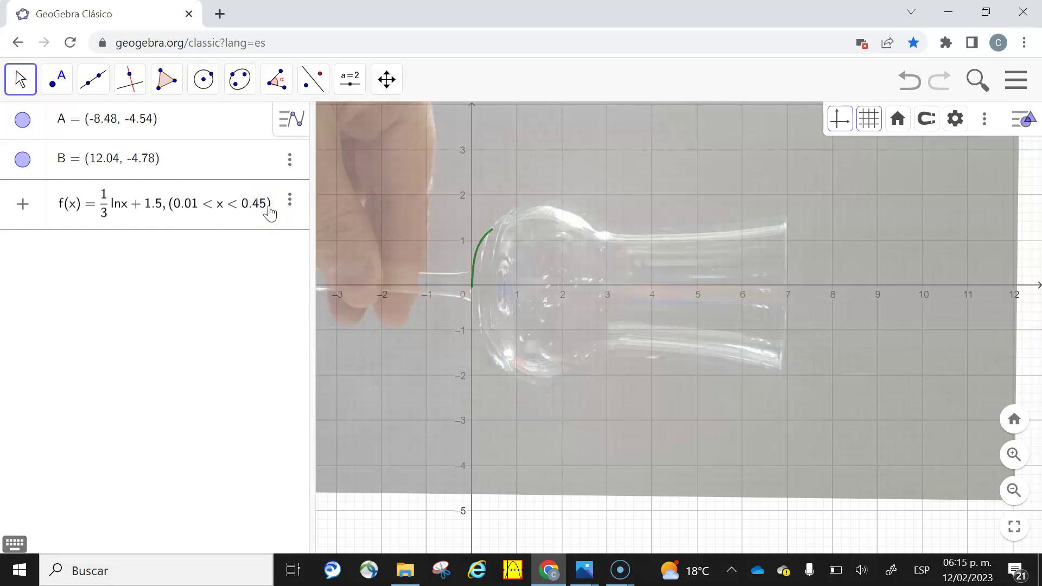
pyautogui.press('BackSpace')
pyautogui.write('0')
pyautogui.press('BackSpace')
pyautogui.press('BackSpace')
pyautogui.write('38')
pyautogui.click(265, 262)
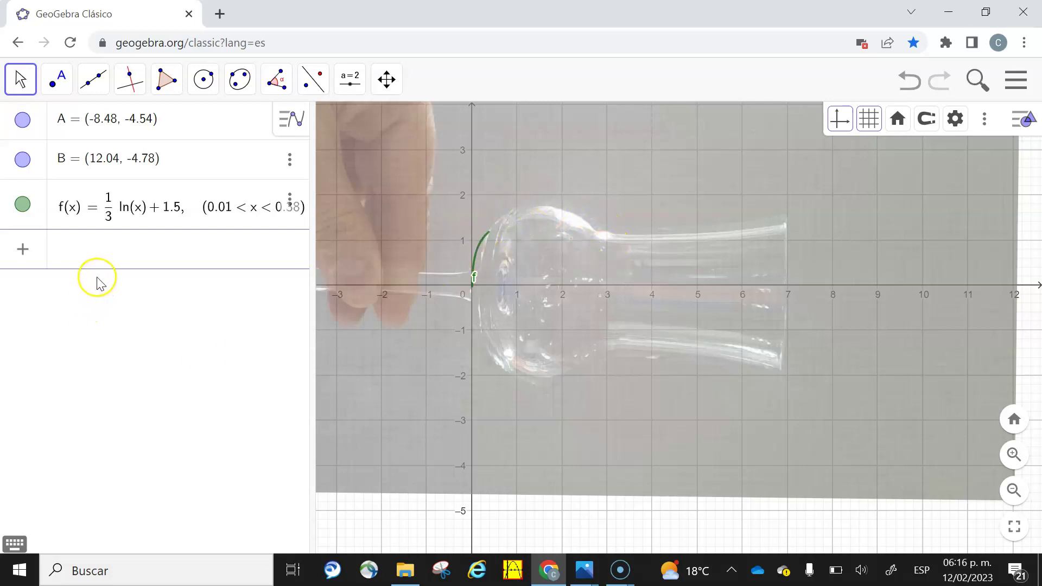
# Step: Enter g(x) = −((1/2)x − 1)^2 in a new Algebra input row
pyautogui.write('g(x) = (')
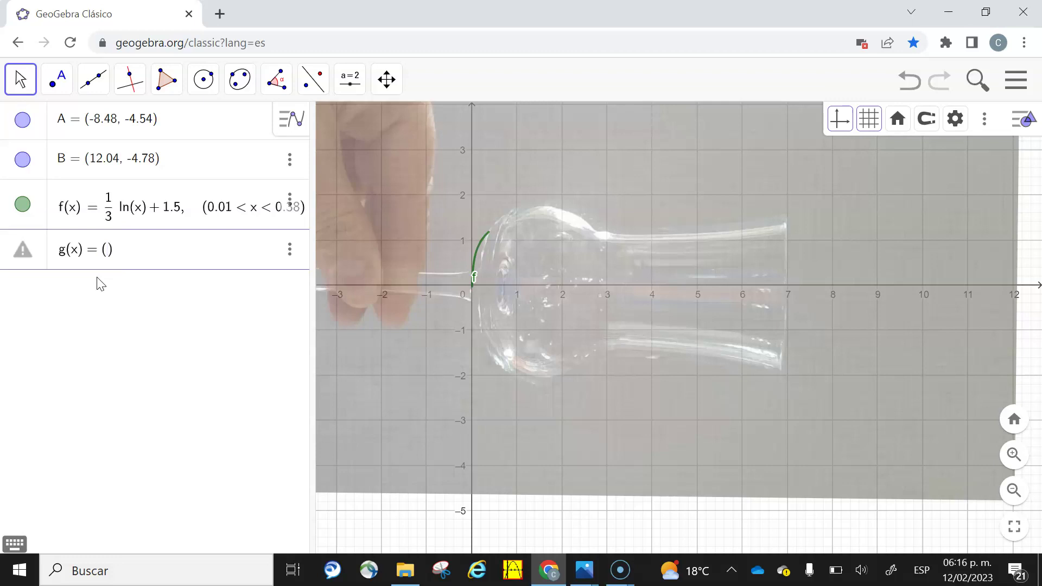
pyautogui.press('Left')
pyautogui.write('-')
pyautogui.press('Right')
pyautogui.write('x)')
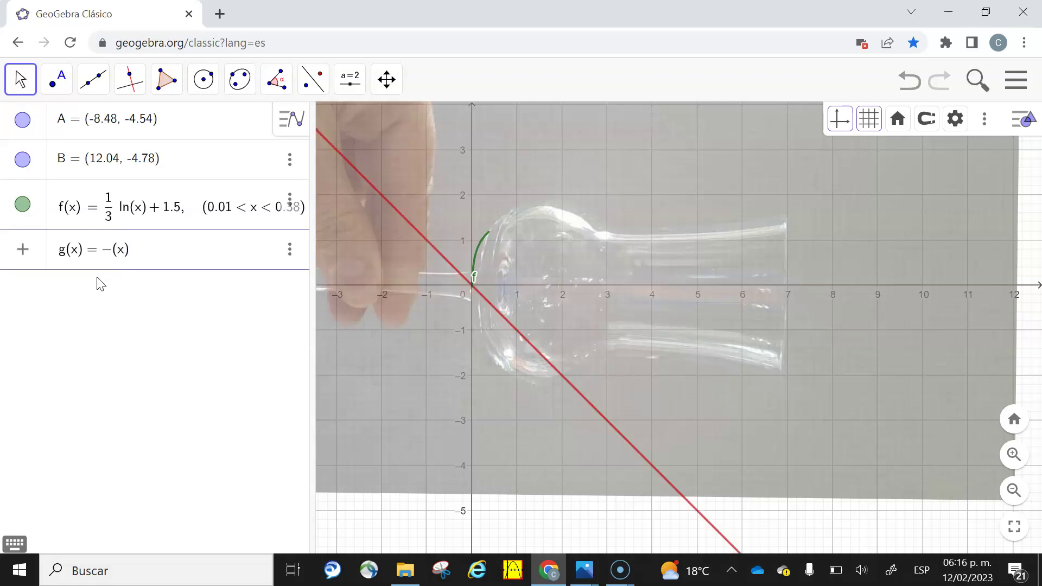
pyautogui.write('2')
pyautogui.press('BackSpace')
pyautogui.write('2')
pyautogui.press('BackSpace')
pyautogui.write('2')
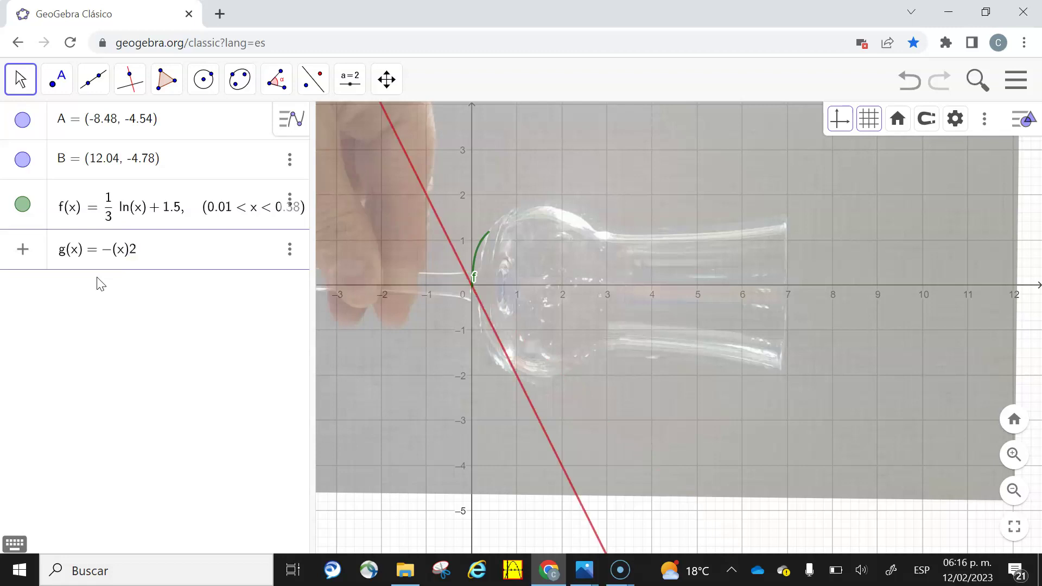
pyautogui.press('BackSpace')
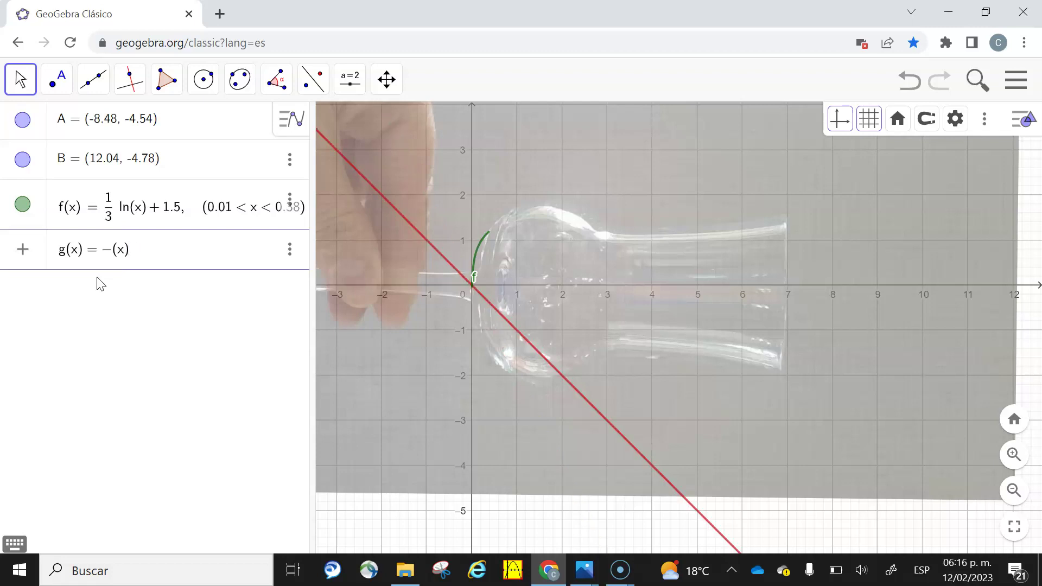
pyautogui.write('^2')
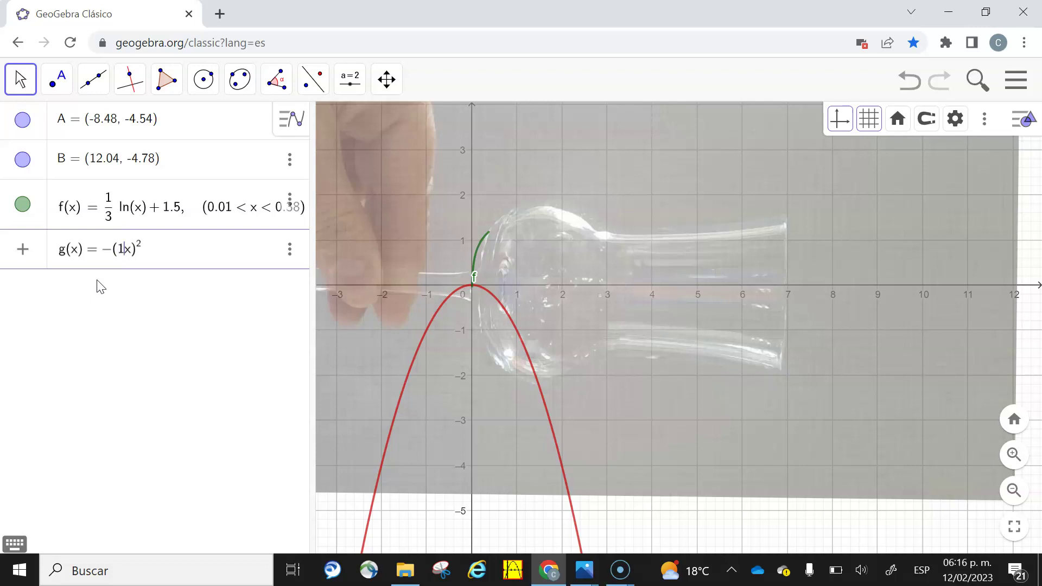
pyautogui.write('1/2')
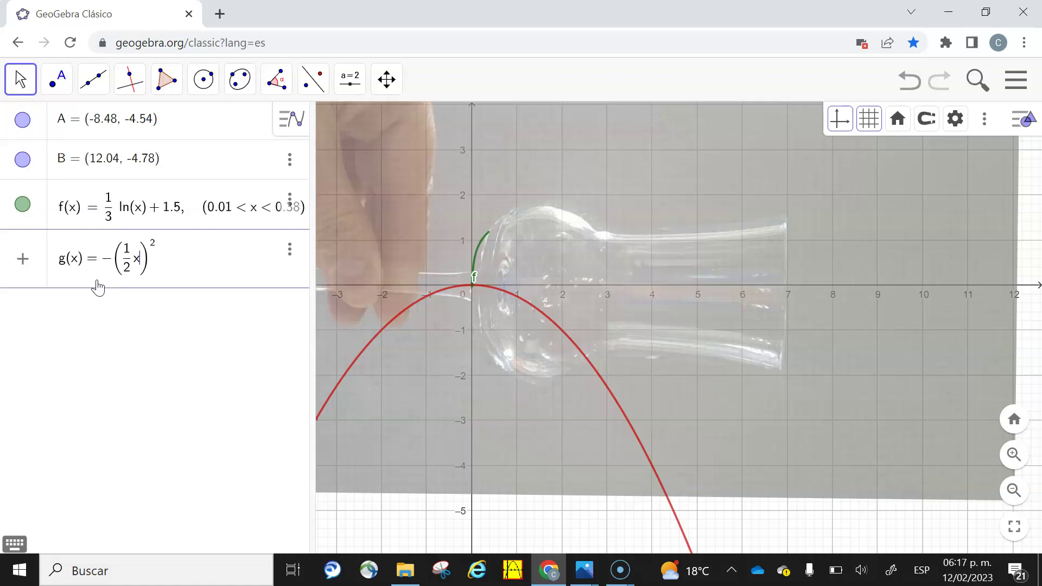
pyautogui.write('-1')
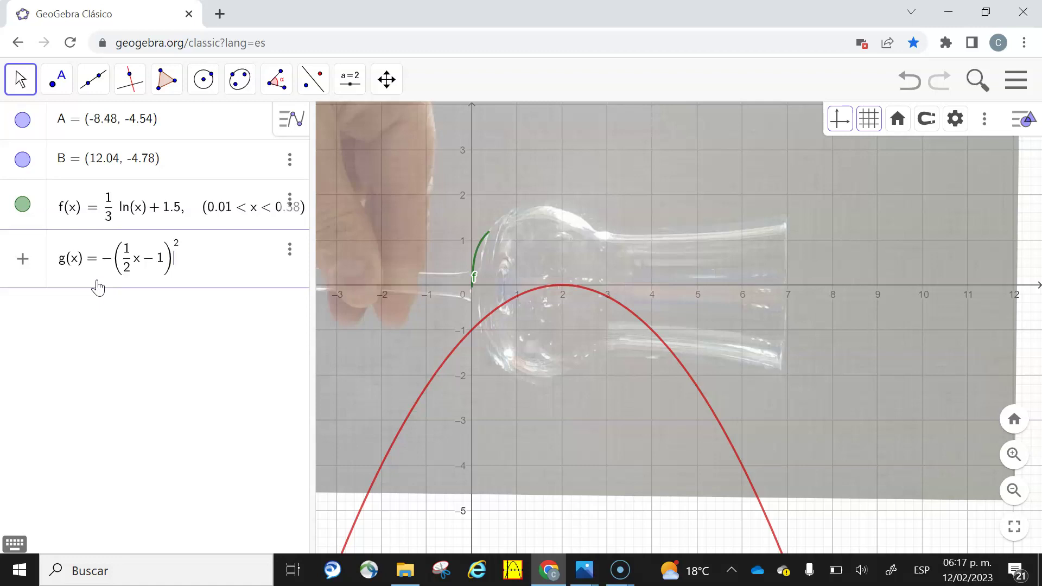
# Step: Add a vertical shift of +1.7 to g, giving −((1/2)x − 1)² + 1.7
pyautogui.write('+ ')
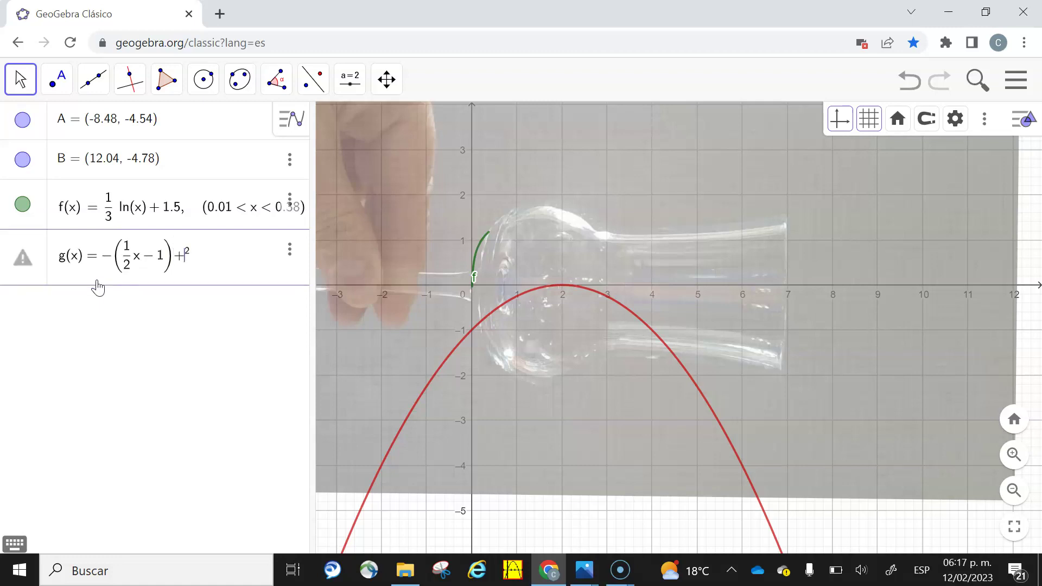
pyautogui.write('2')
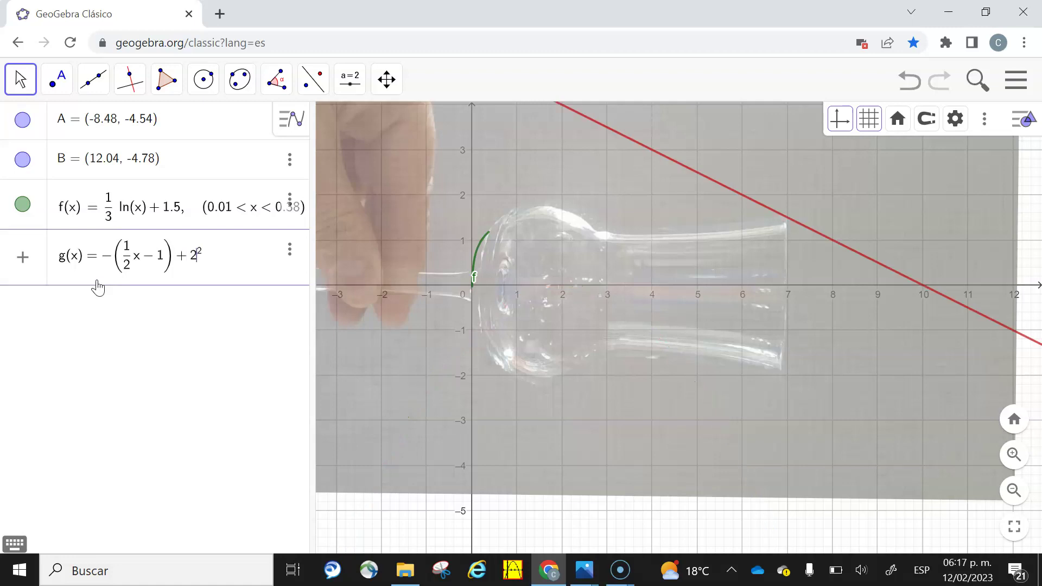
pyautogui.write('+')
pyautogui.press('BackSpace')
pyautogui.press('BackSpace')
pyautogui.press('BackSpace')
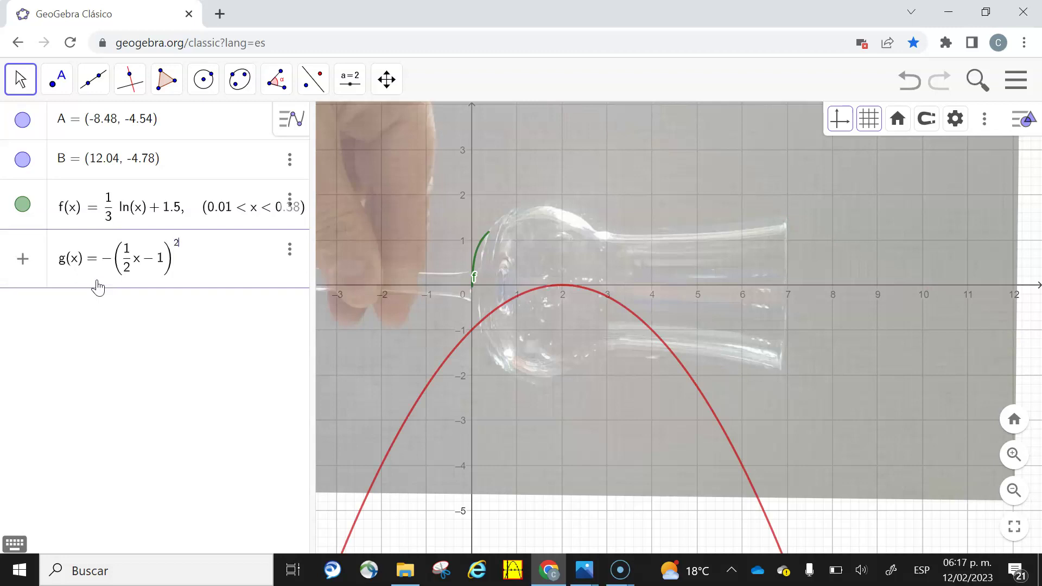
pyautogui.write('+2')
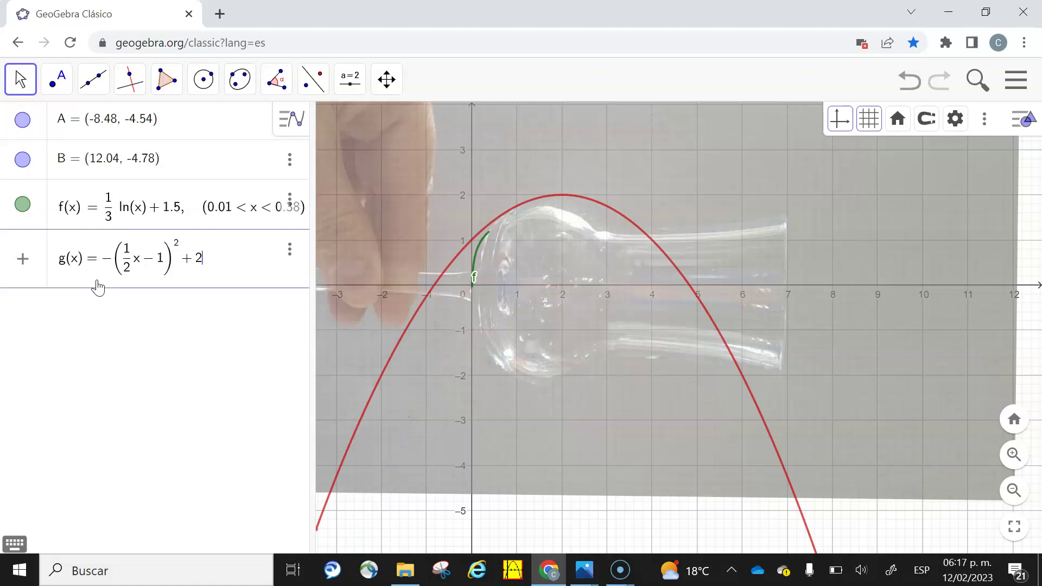
pyautogui.press('BackSpace')
pyautogui.write('1.')
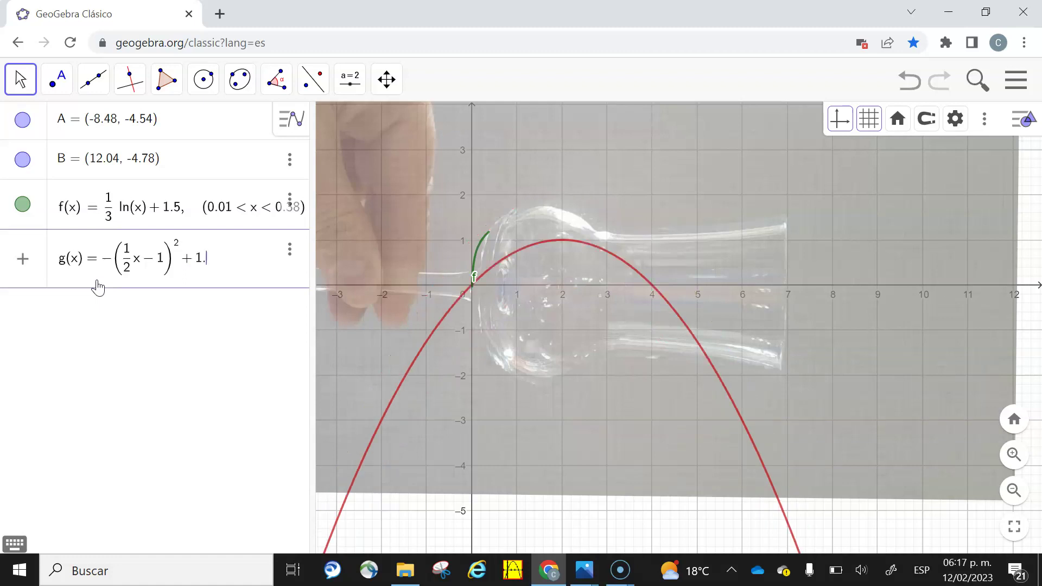
pyautogui.write('7')
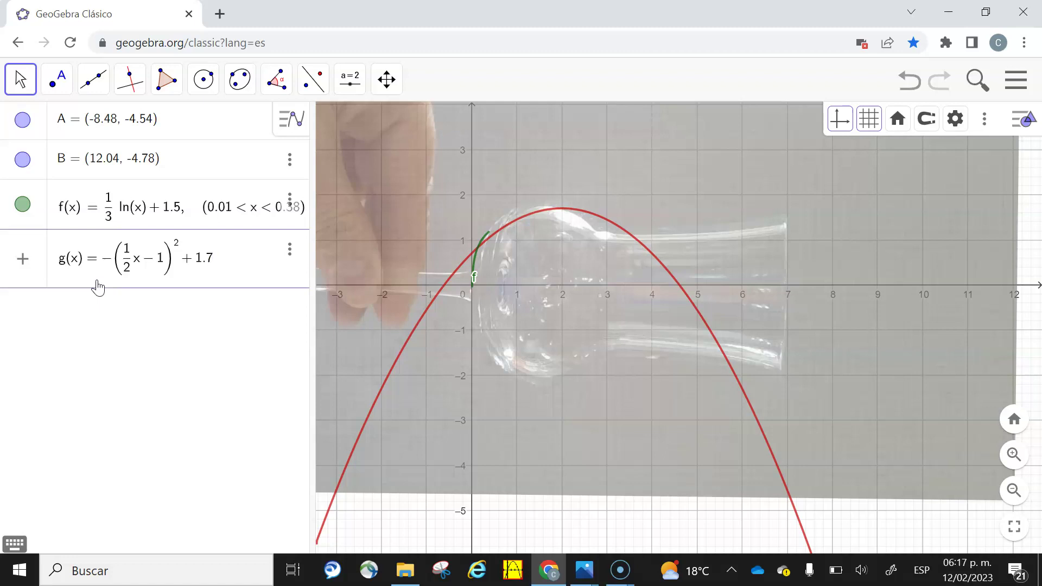
# Step: Change the shift inside g's parentheses to .8, after briefly trying 0.9 and .088
pyautogui.click(163, 260)
pyautogui.press('BackSpace')
pyautogui.write('0.9')
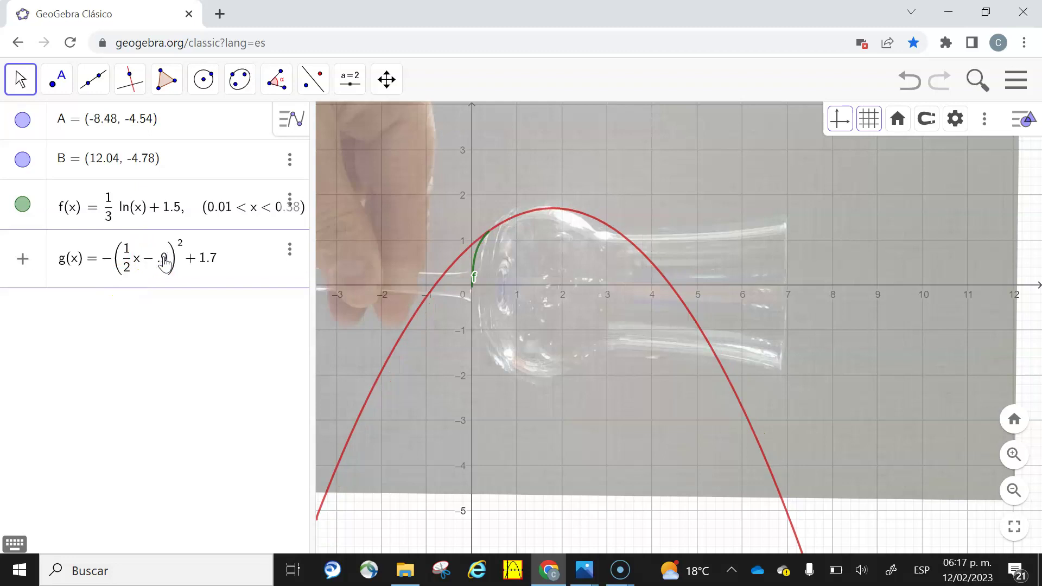
pyautogui.click(164, 259)
pyautogui.press('BackSpace')
pyautogui.press('BackSpace')
pyautogui.press('BackSpace')
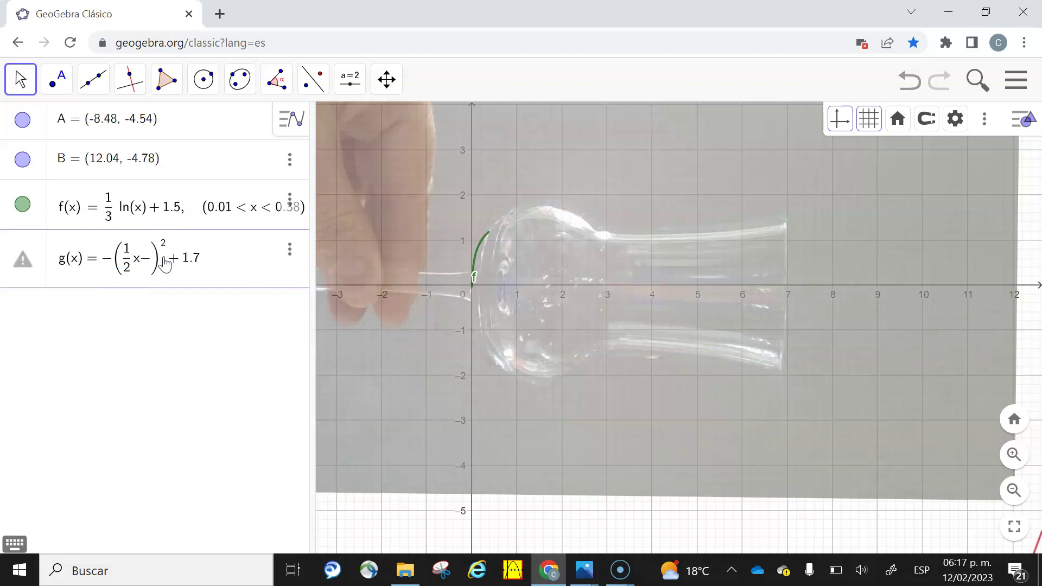
pyautogui.write('.088')
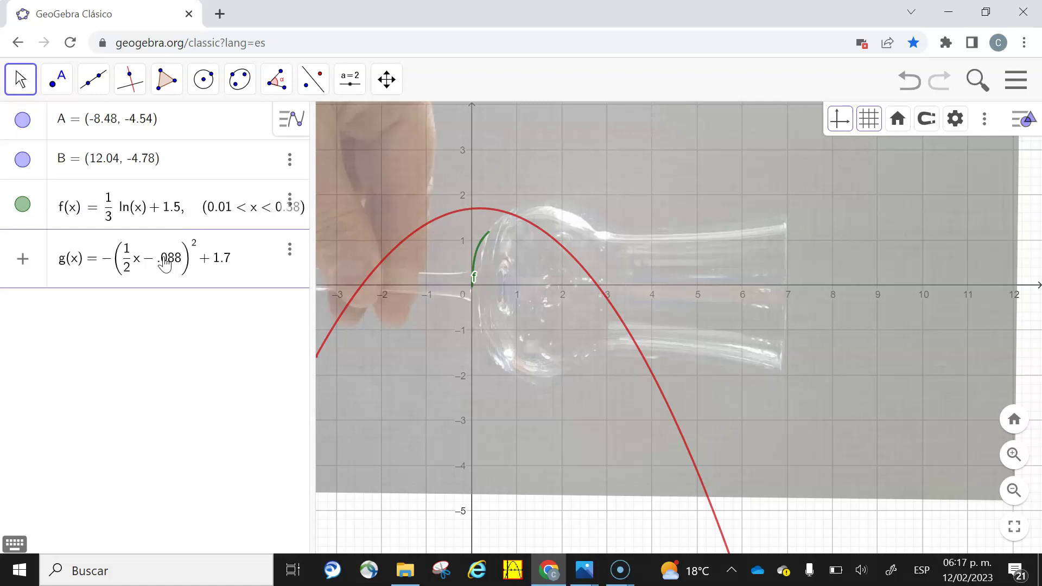
pyautogui.press('BackSpace')
pyautogui.press('BackSpace')
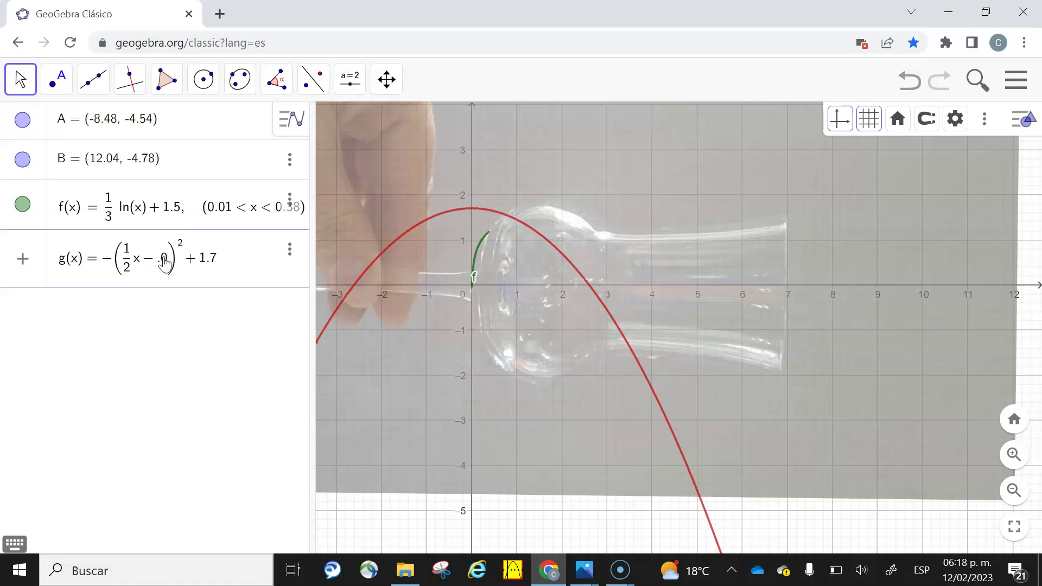
pyautogui.press('BackSpace')
pyautogui.write('8')
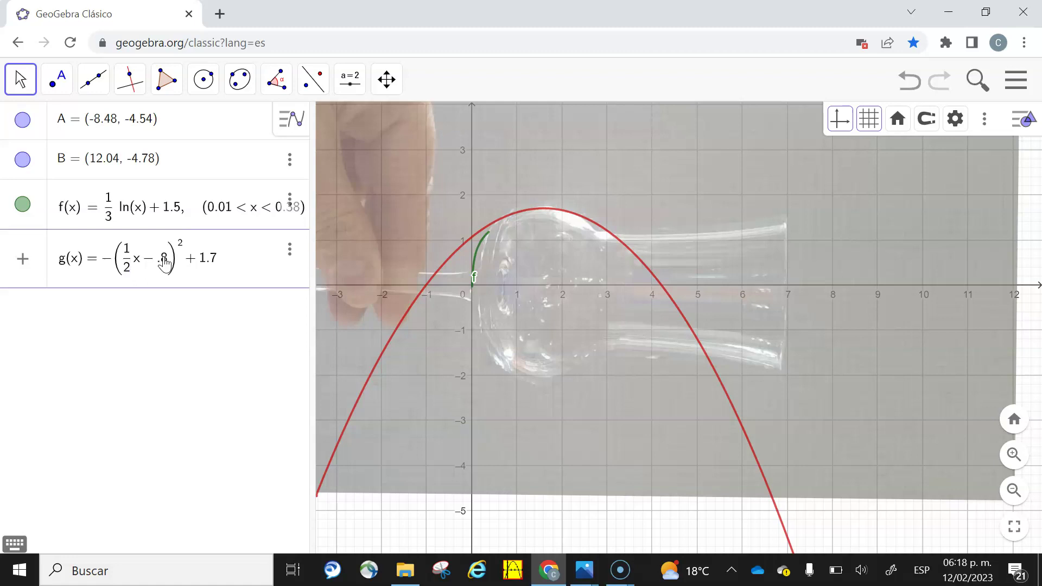
# Step: Set g's fraction denominator to 1.7, its horizontal shift to .9 and its constant to 1.8
pyautogui.press('BackSpace')
pyautogui.write('1')
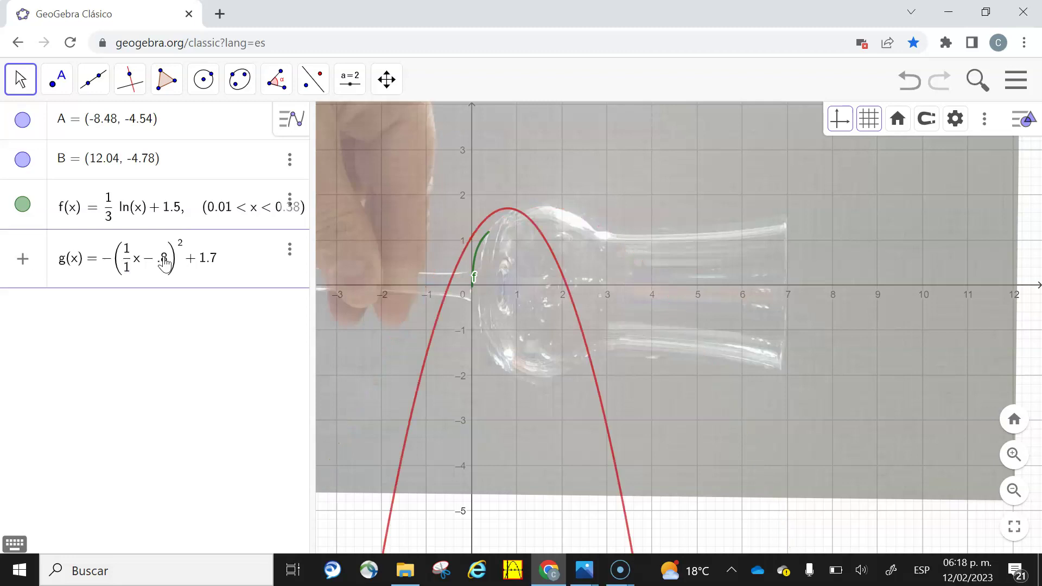
pyautogui.write('.7')
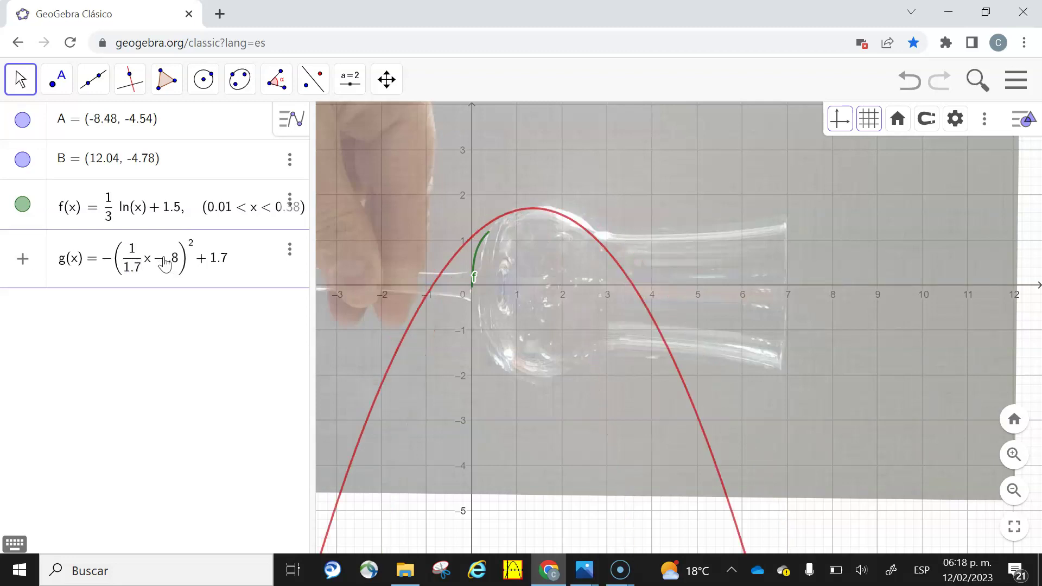
pyautogui.click(167, 261)
pyautogui.click(179, 262)
pyautogui.press('BackSpace')
pyautogui.write('9')
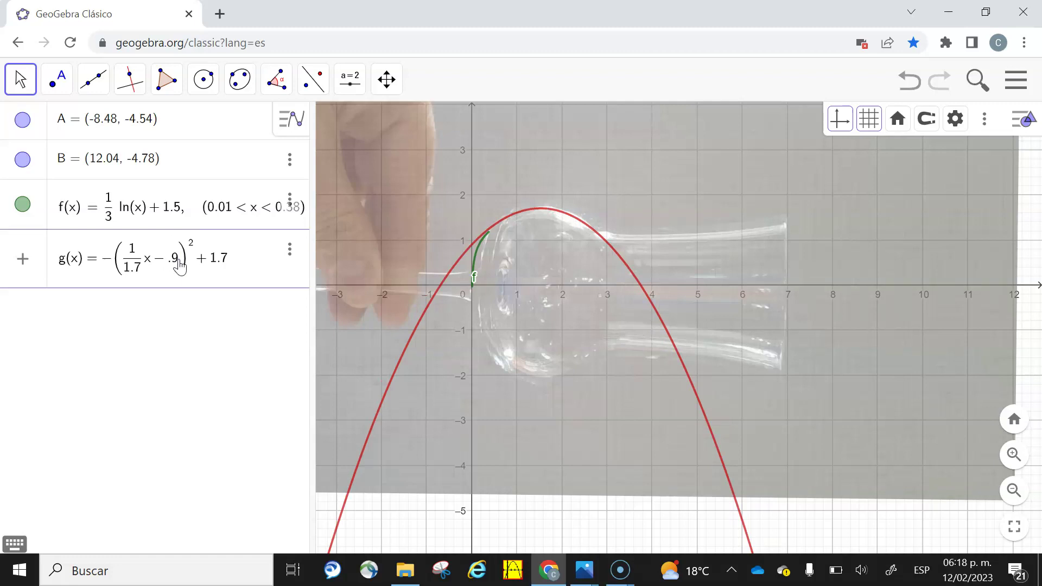
pyautogui.click(228, 262)
pyautogui.press('BackSpace')
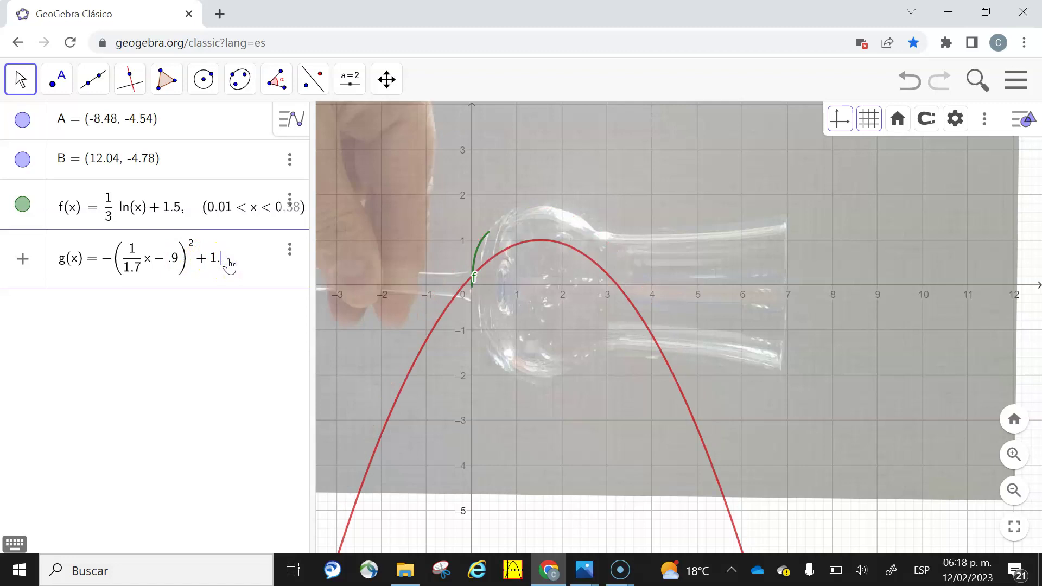
pyautogui.write('8')
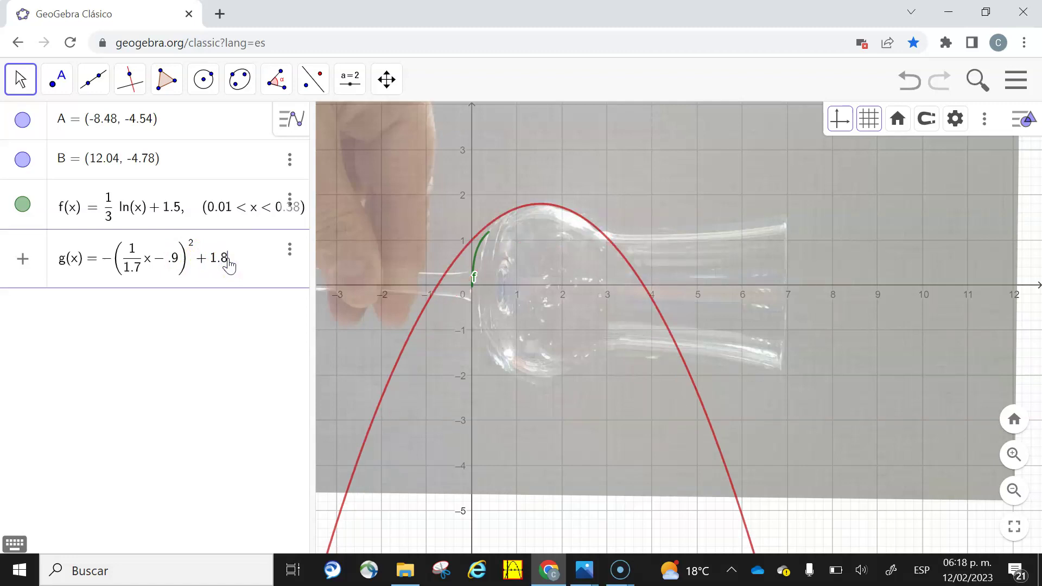
pyautogui.click(230, 263)
# Step: Try trial digits 1, 2, 3, 4, 6 and 5 after g's .9 shift, then settle back on .9
pyautogui.click(175, 262)
pyautogui.click(168, 169)
pyautogui.write('1')
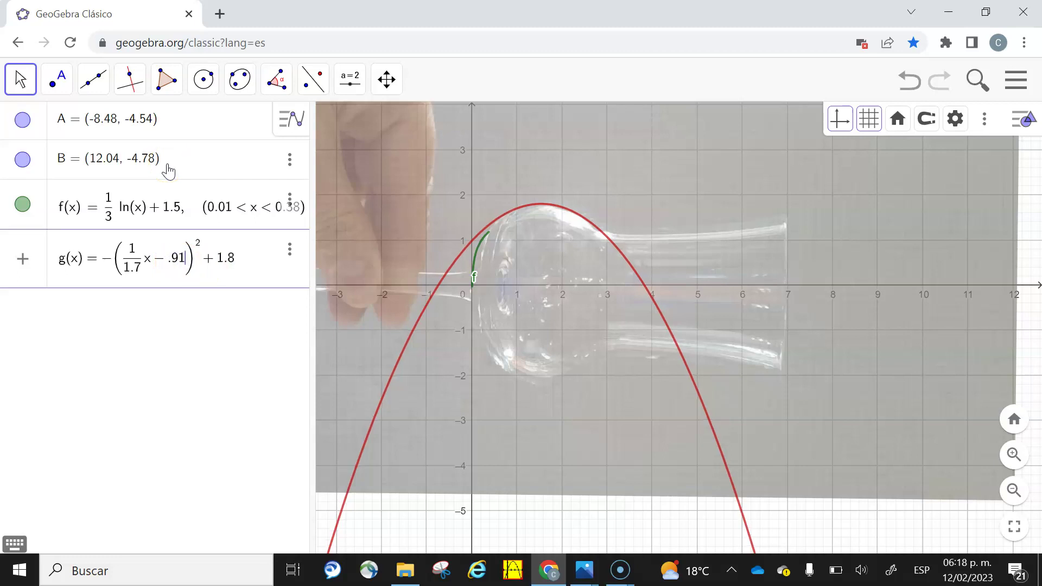
pyautogui.press('BackSpace')
pyautogui.write('2')
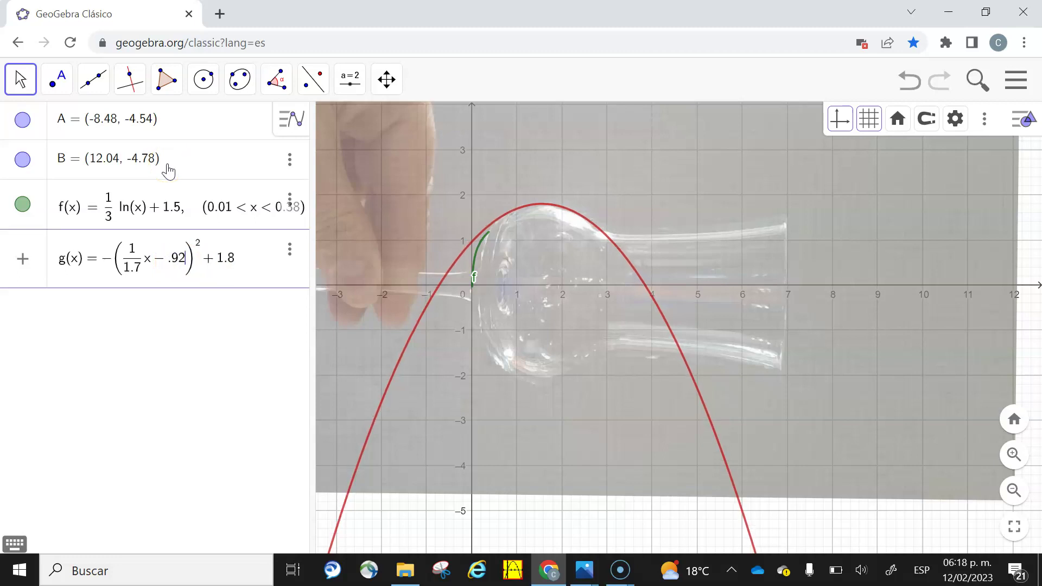
pyautogui.press('BackSpace')
pyautogui.write('3')
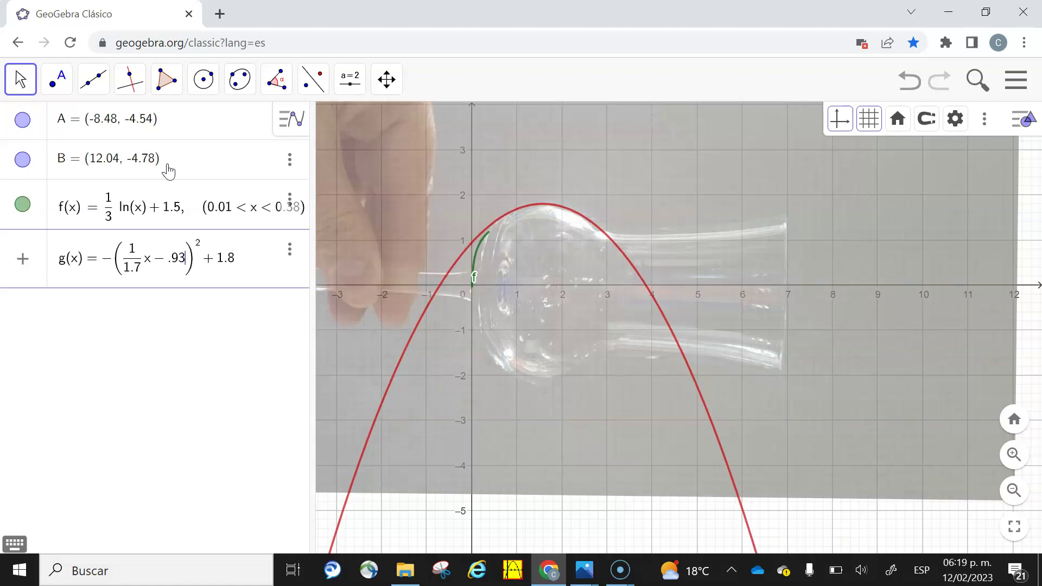
pyautogui.press('BackSpace')
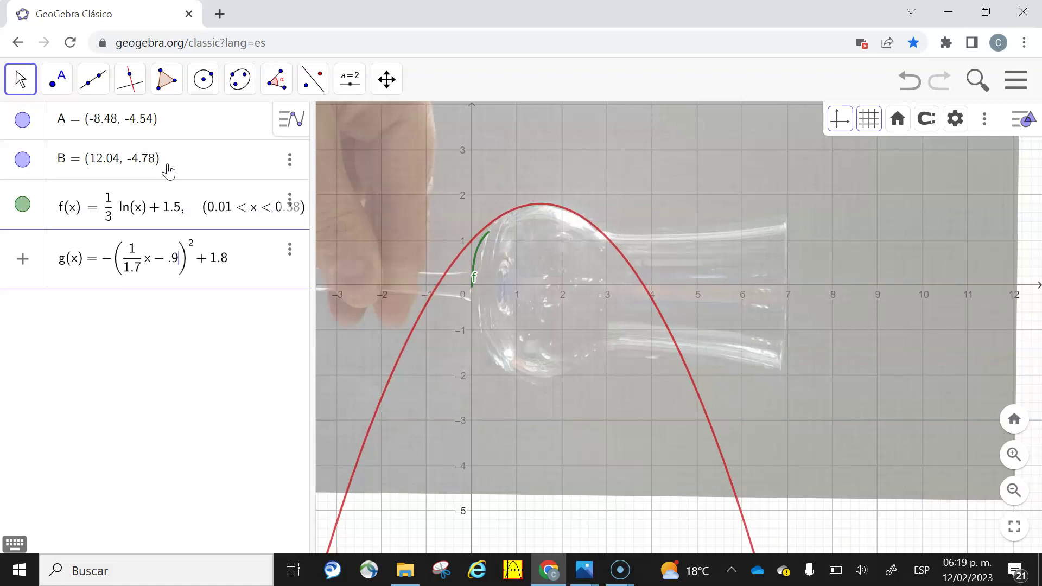
pyautogui.write('4')
pyautogui.press('BackSpace')
pyautogui.write('6')
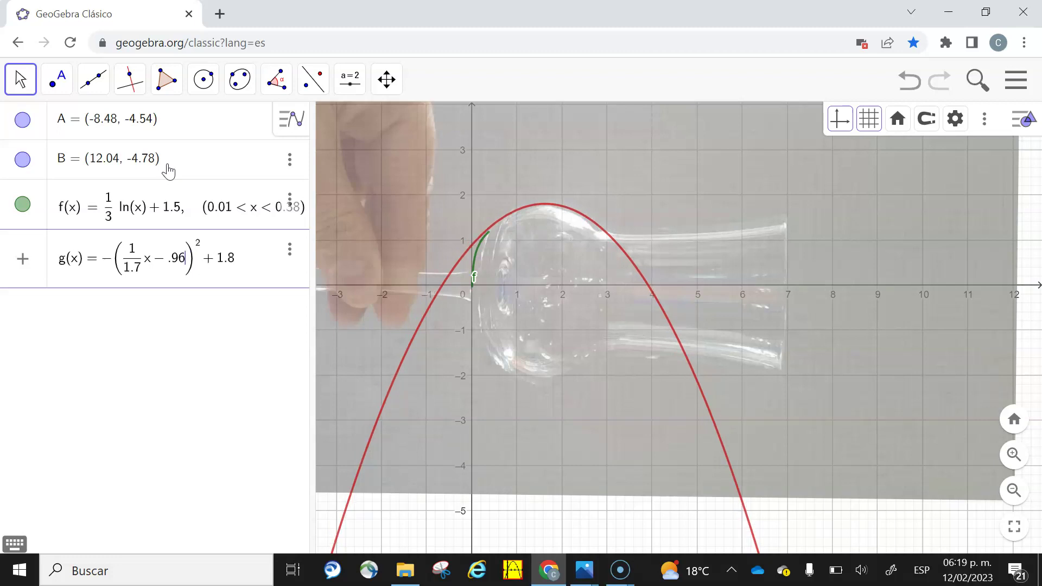
pyautogui.press('BackSpace')
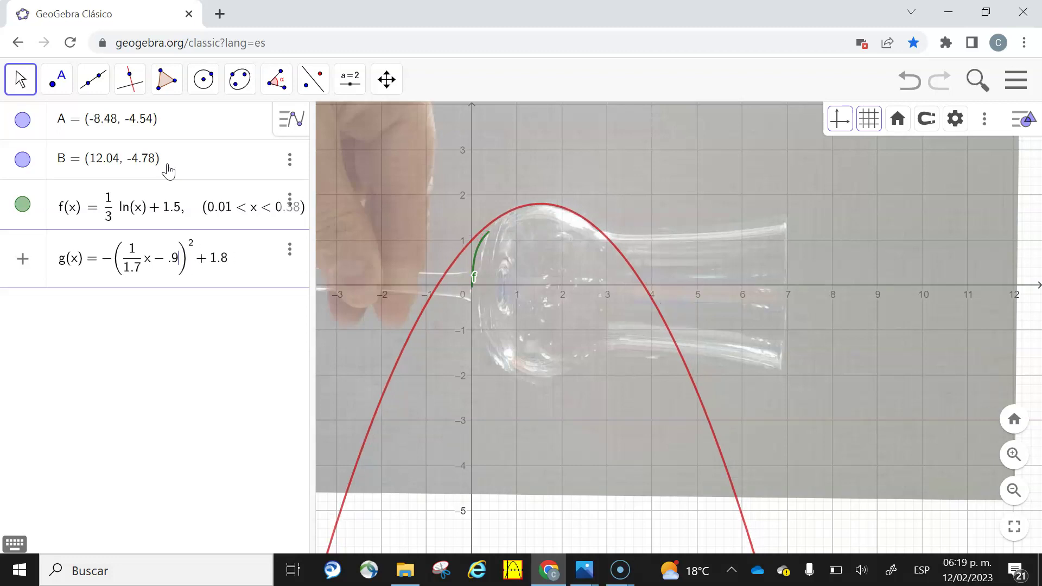
pyautogui.write('5')
pyautogui.press('BackSpace')
# Step: Append the condition (.38 < x < 2.9) after 1.8 in g(x) and apply it
pyautogui.click(247, 263)
pyautogui.write('(.38 ')
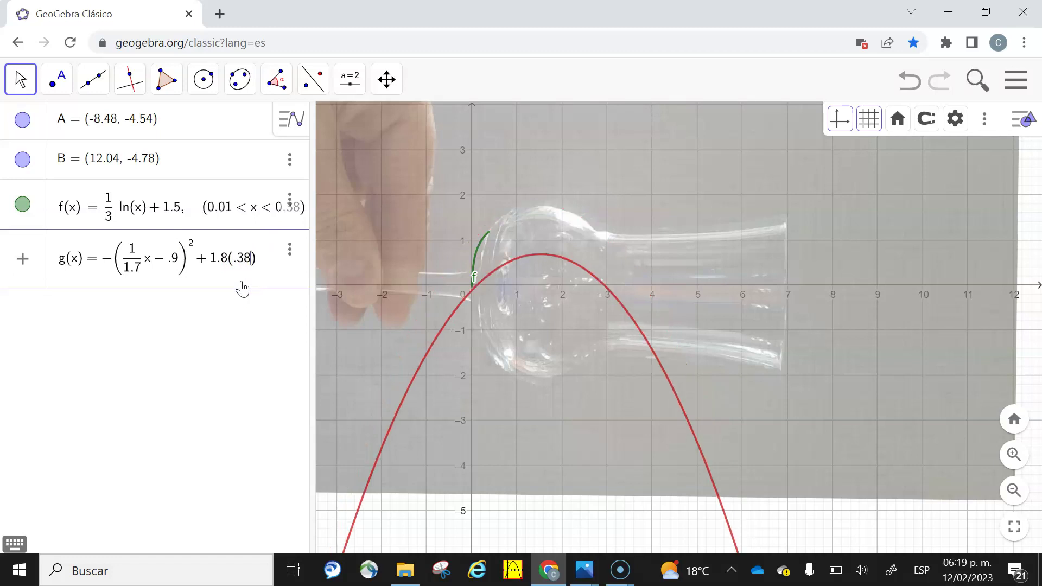
pyautogui.write('< xx')
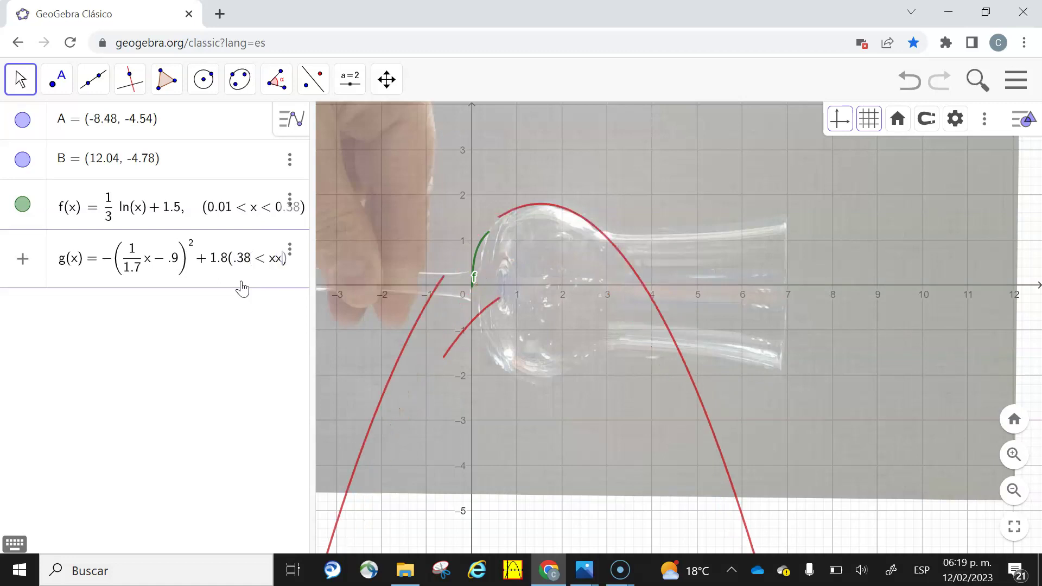
pyautogui.press('BackSpace')
pyautogui.write('< ')
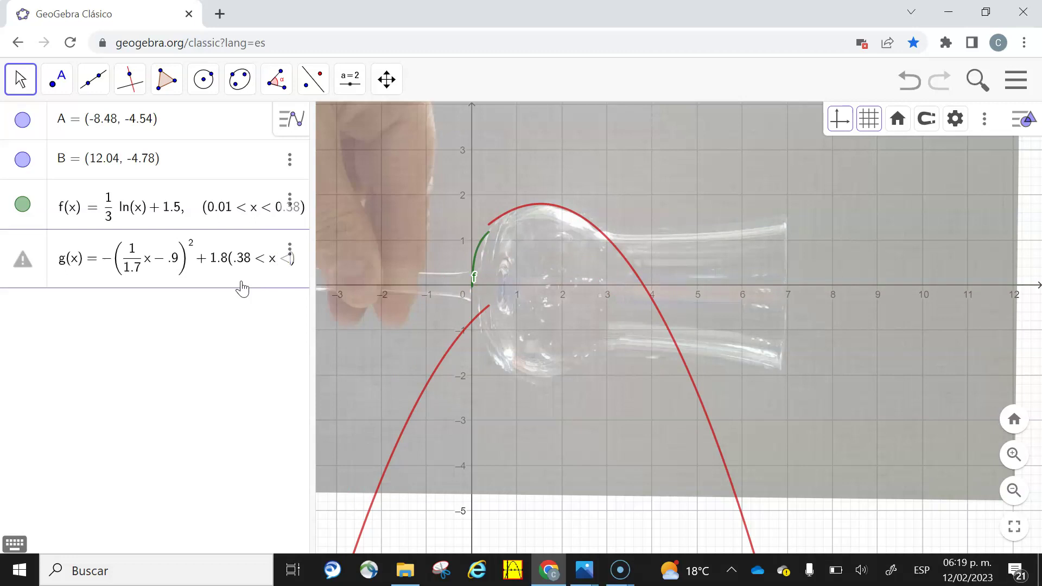
pyautogui.write('2.9')
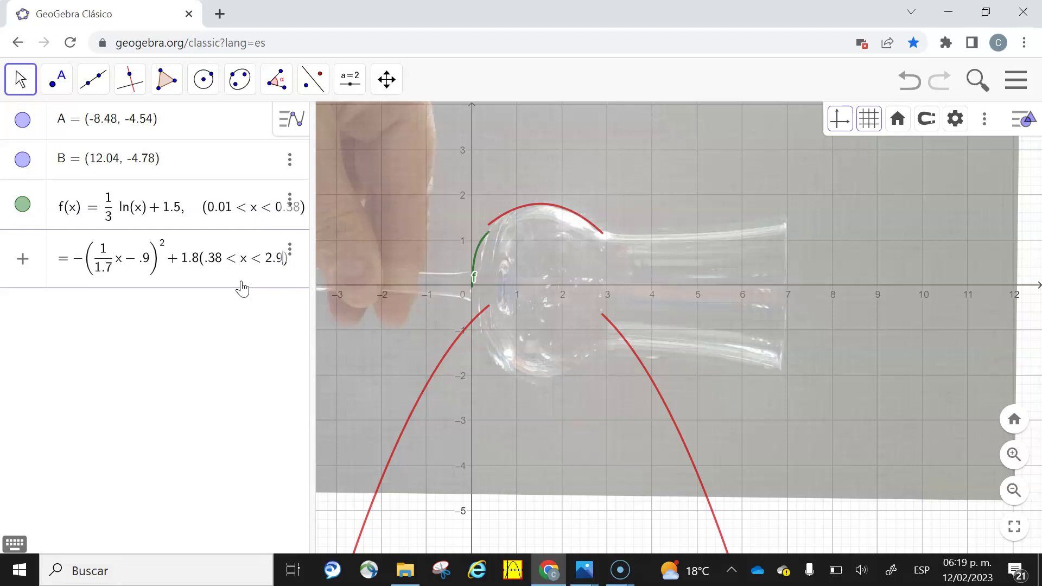
pyautogui.click(290, 263)
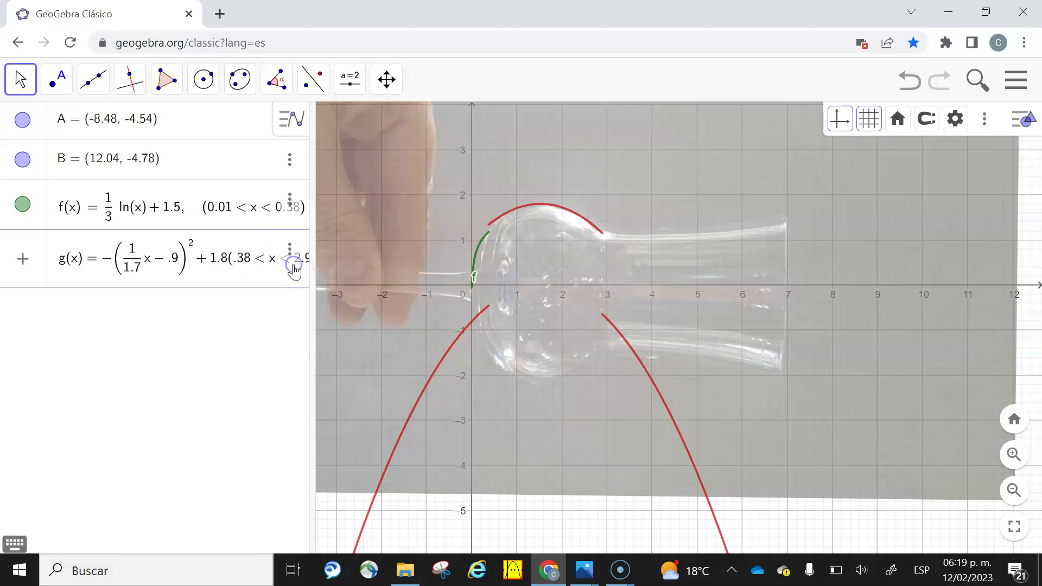
# Step: Change g's denominator from 1.7 to 1.68, after trying 1.8, 1.9 and 1.77
pyautogui.click(140, 271)
pyautogui.press('BackSpace')
pyautogui.write('8')
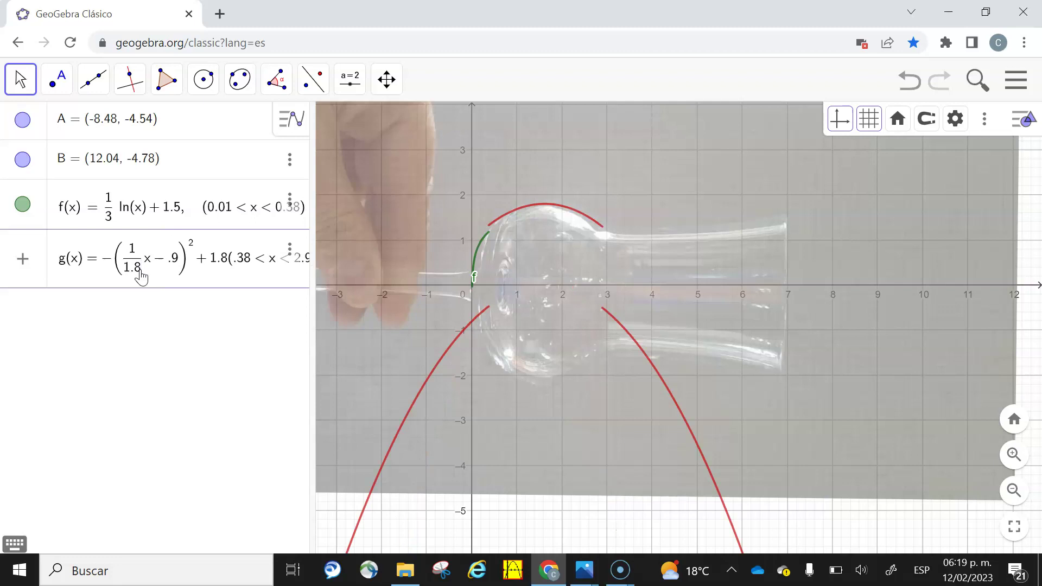
pyautogui.press('BackSpace')
pyautogui.write('9')
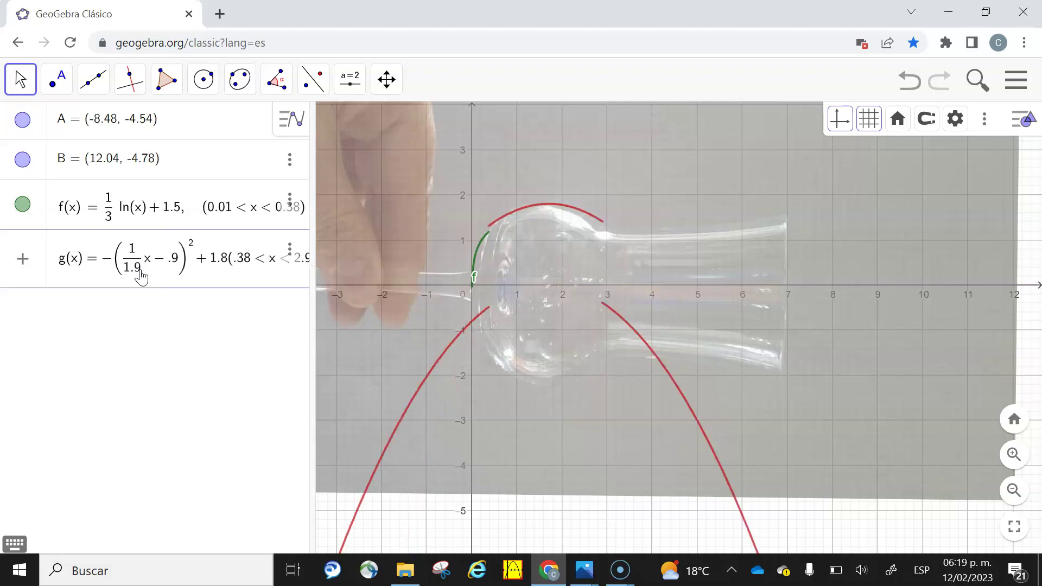
pyautogui.press('BackSpace')
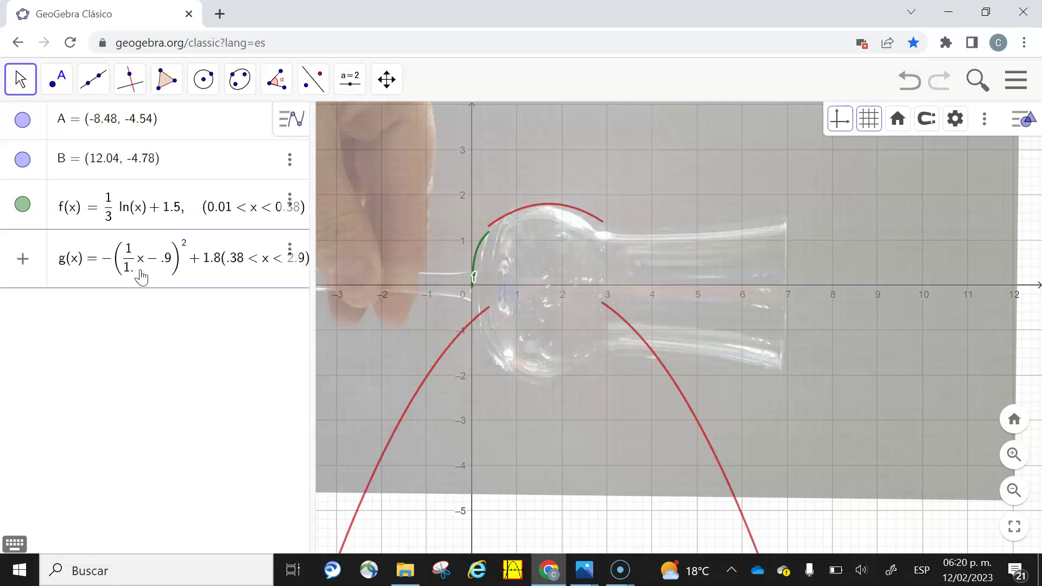
pyautogui.write('7')
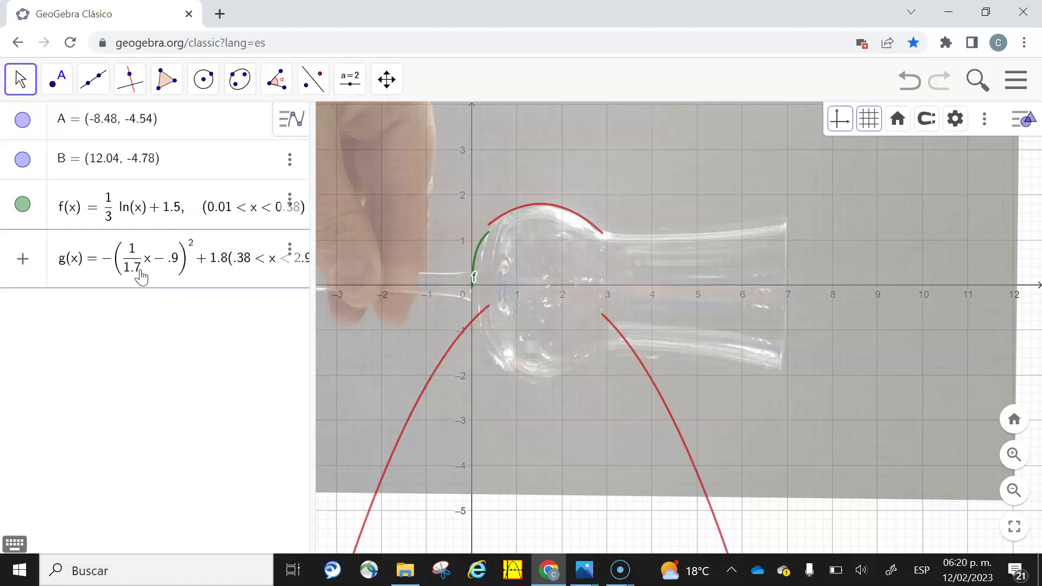
pyautogui.write('7')
pyautogui.press('BackSpace')
pyautogui.press('BackSpace')
pyautogui.write('68')
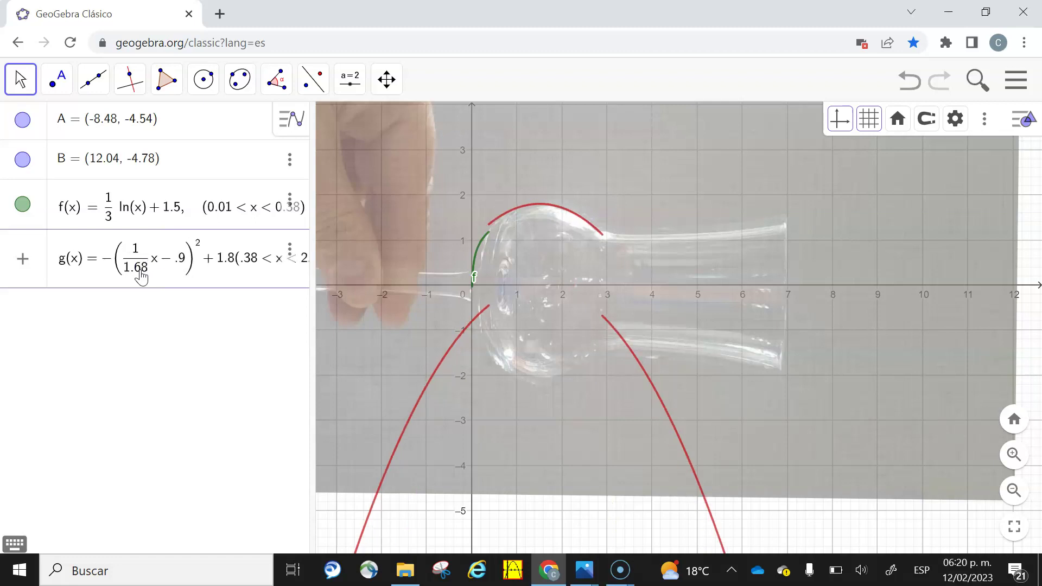
# Step: Lower g's upper domain bound from 2.9 to 2.8
pyautogui.click(300, 270)
pyautogui.press('Right')
pyautogui.press('Right')
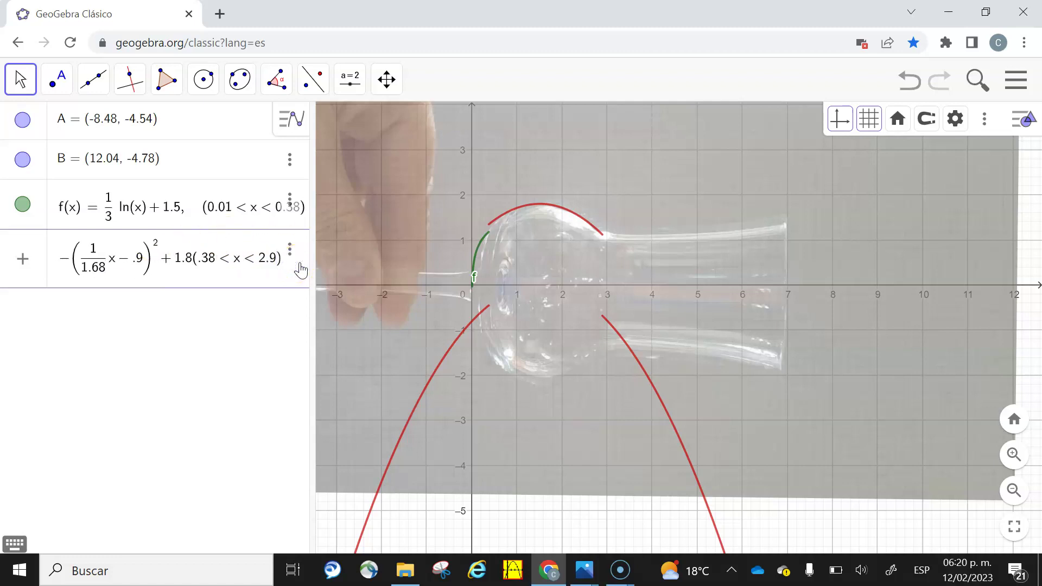
pyautogui.press('BackSpace')
pyautogui.write('7')
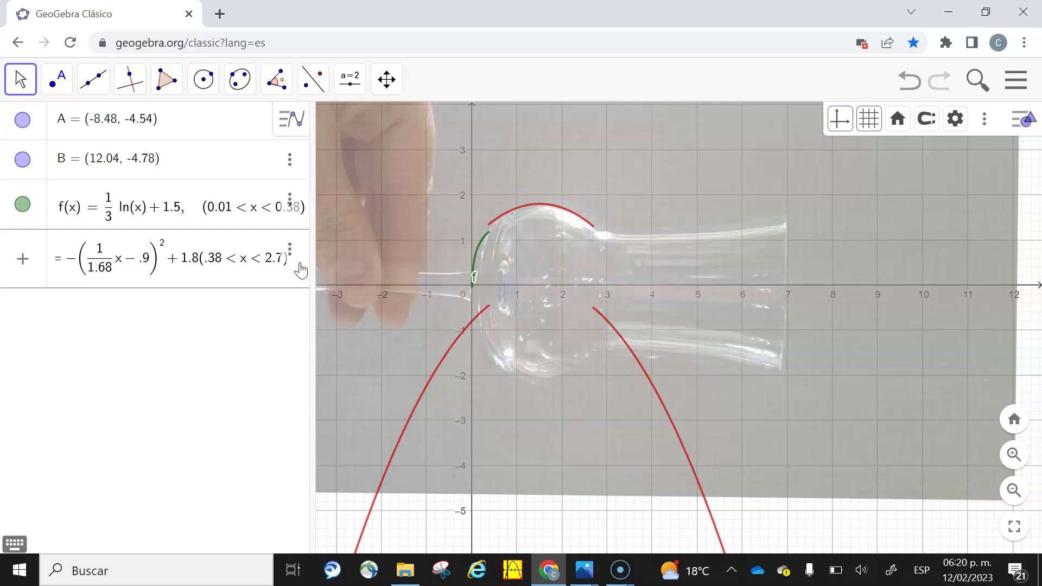
pyautogui.press('BackSpace')
pyautogui.write('8')
# Step: Change f's upper bound from 0.38 to 0.4 in its If condition
pyautogui.click(290, 203)
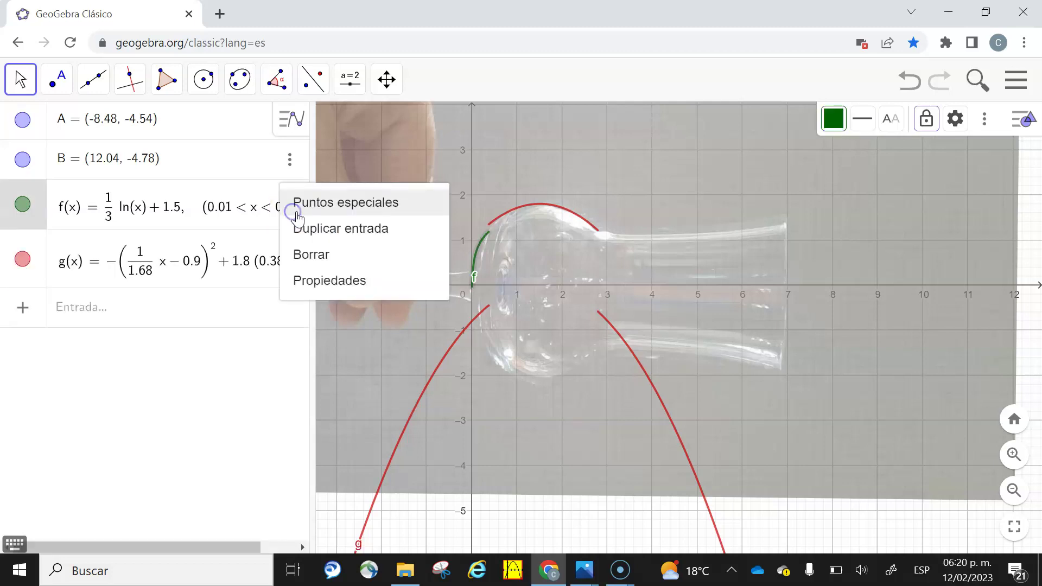
pyautogui.click(263, 224)
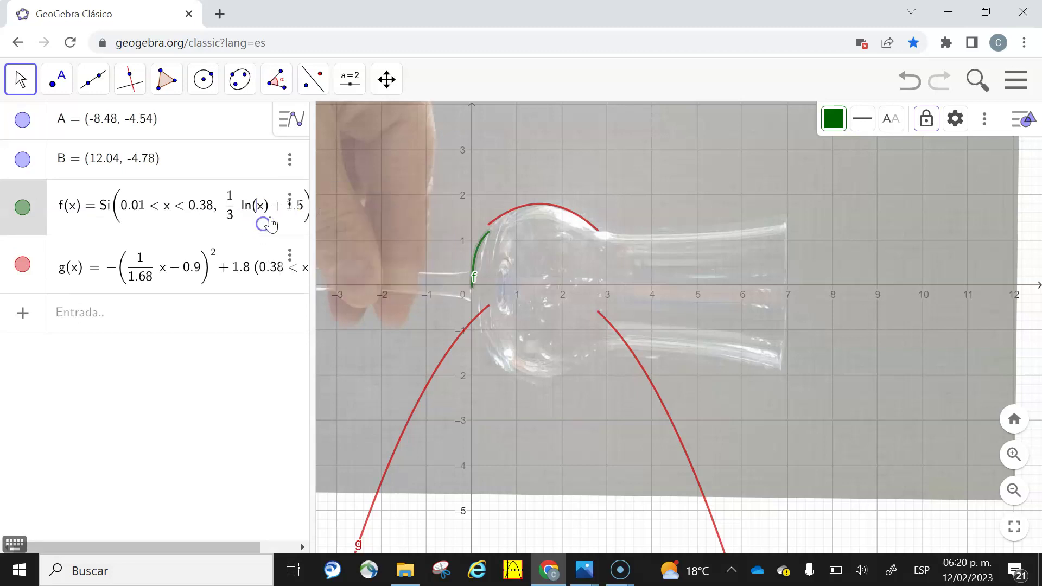
pyautogui.click(211, 209)
pyautogui.press('BackSpace')
pyautogui.press('BackSpace')
pyautogui.write('4')
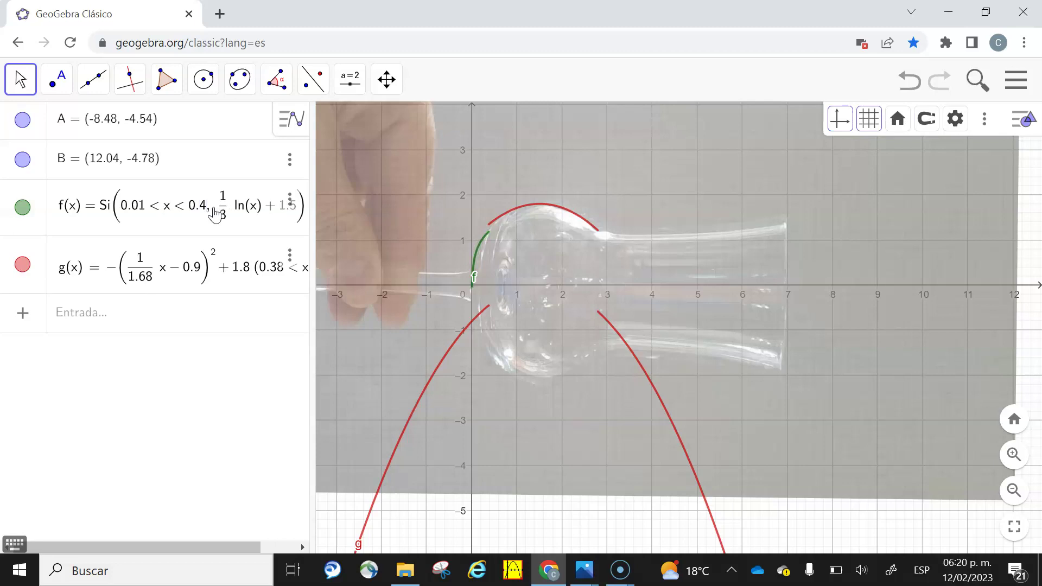
pyautogui.click(257, 226)
# Step: Commit g's pending edits and start a new entry in the Algebra list
pyautogui.click(269, 248)
pyautogui.click(275, 291)
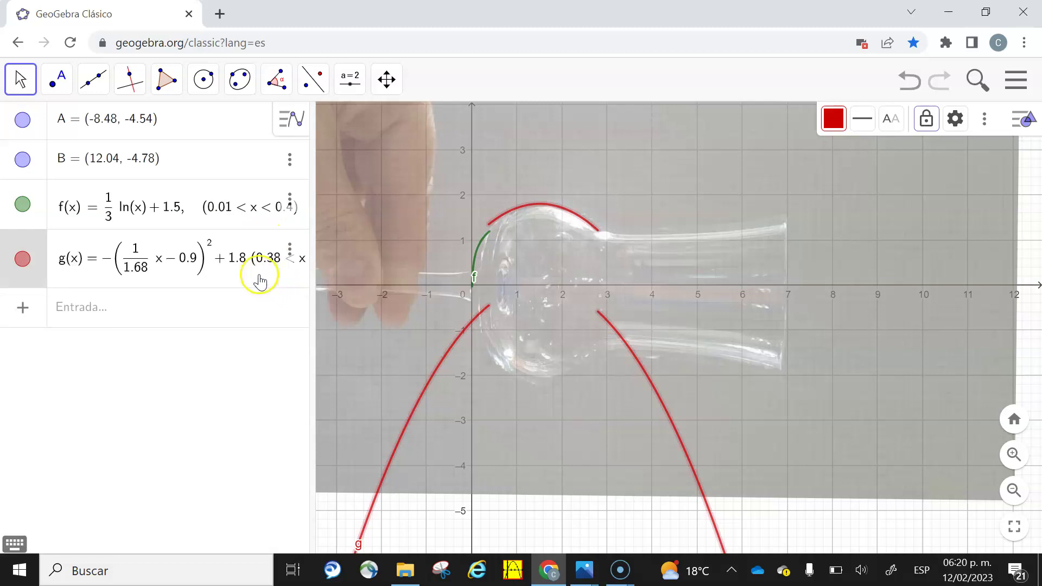
pyautogui.click(236, 301)
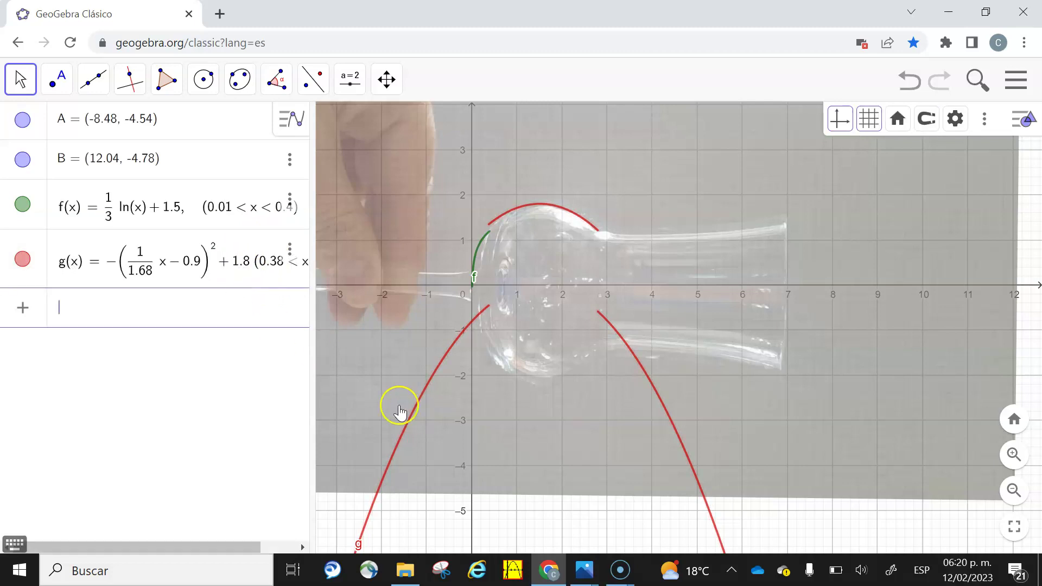
pyautogui.click(422, 397)
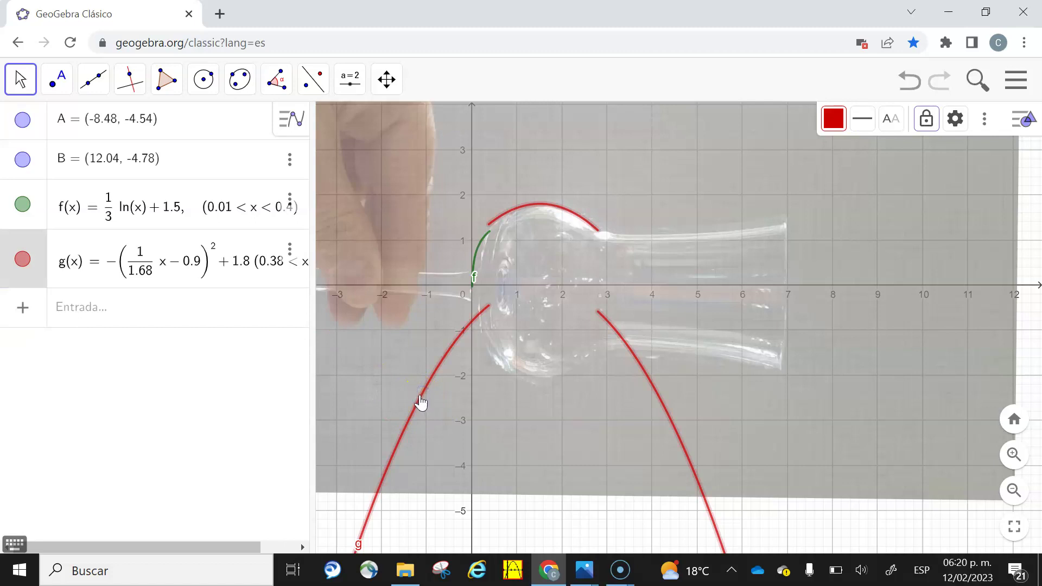
pyautogui.click(288, 400)
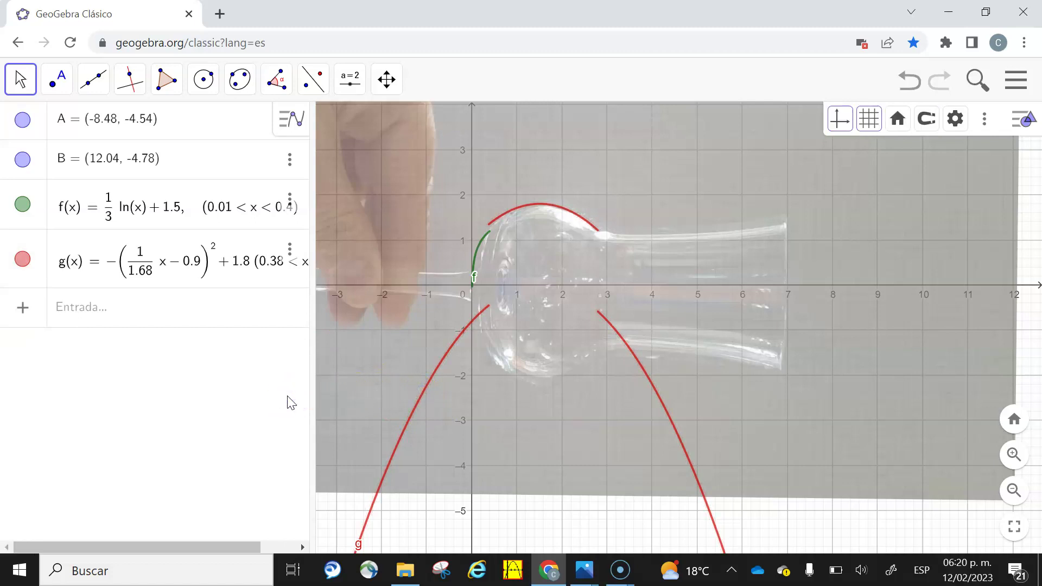
pyautogui.click(94, 307)
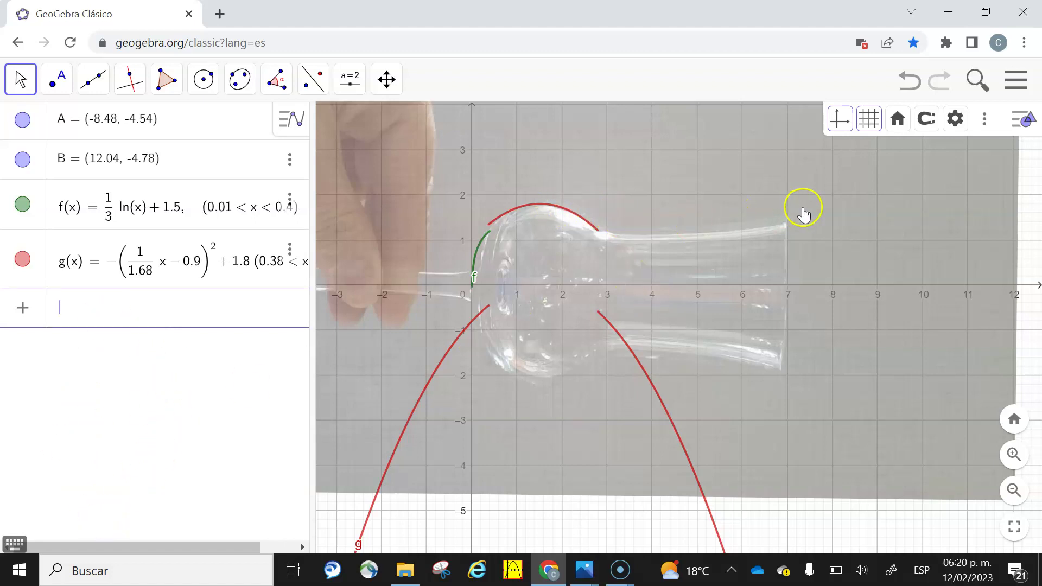
# Step: Enter h(x) = (0.1x)², briefly appending + 1 and then deleting the 1
pyautogui.click(141, 313)
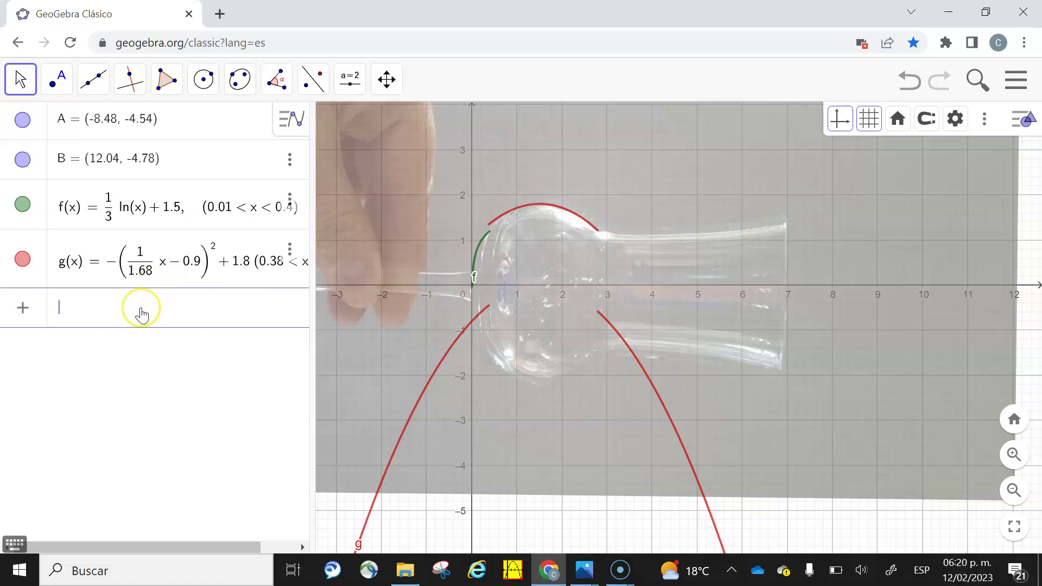
pyautogui.write('h(')
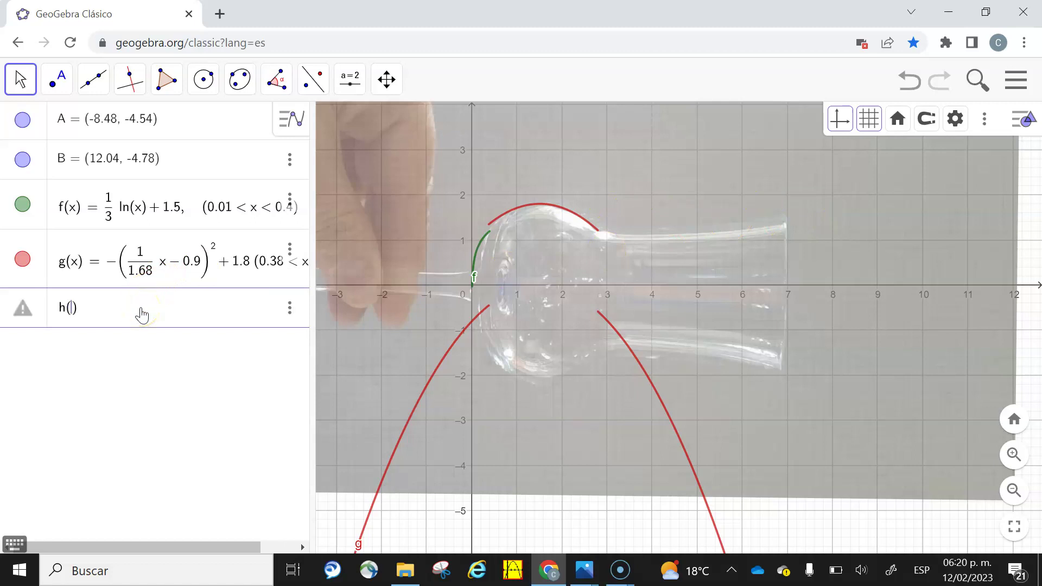
pyautogui.write('x) = (')
pyautogui.write('x')
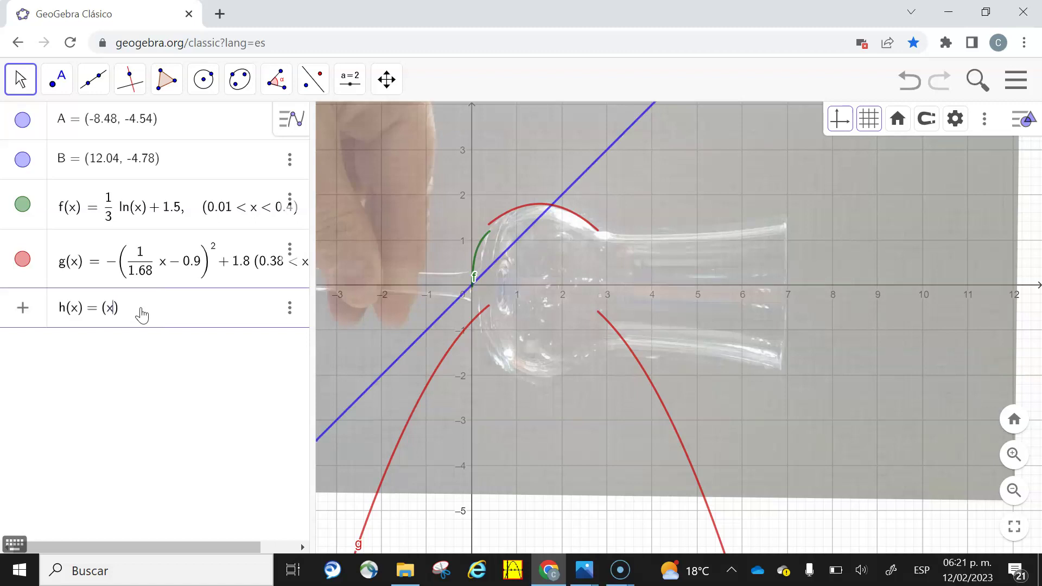
pyautogui.write('^2')
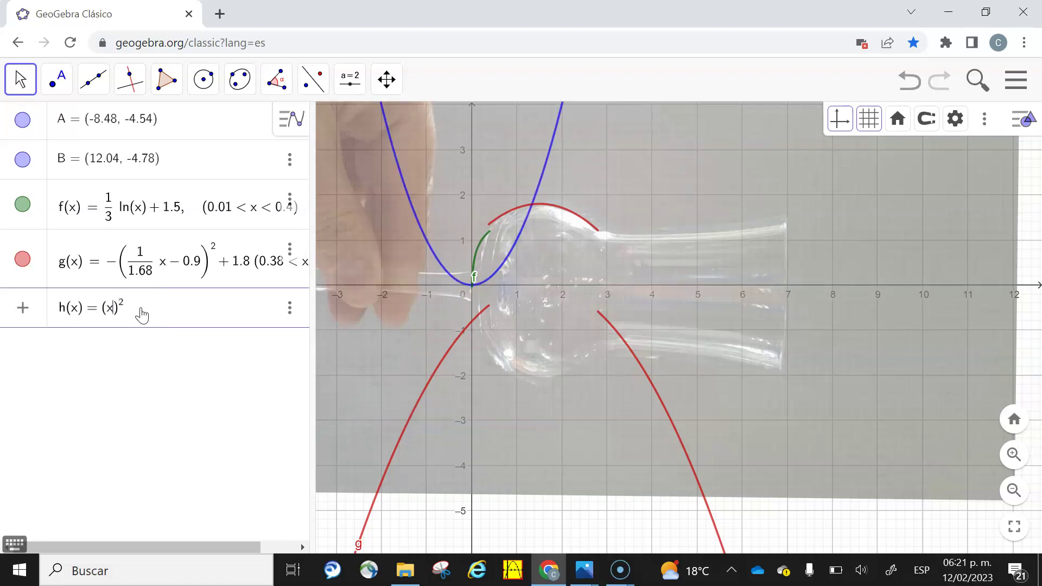
pyautogui.write('0.')
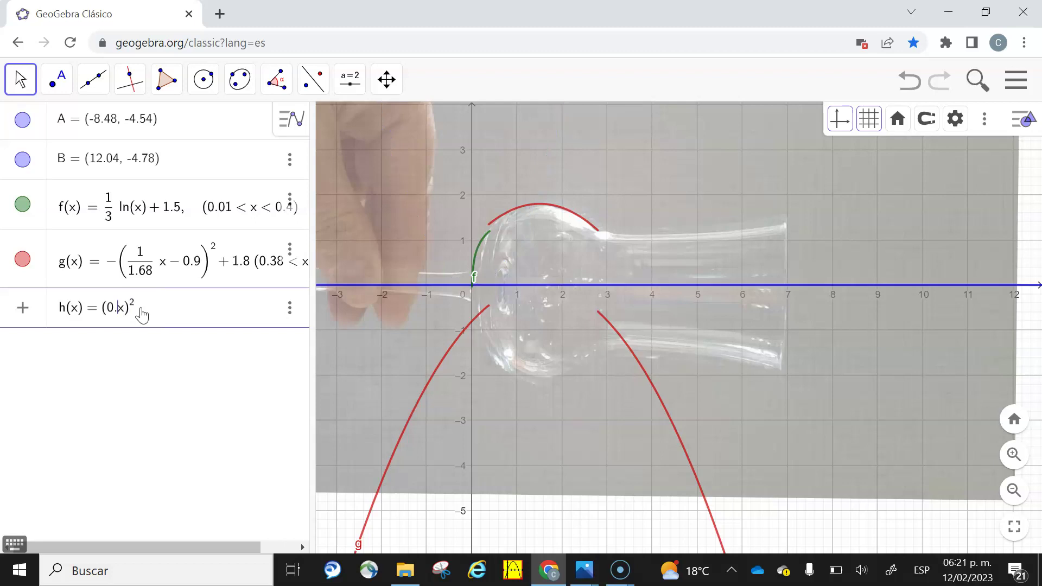
pyautogui.write('1')
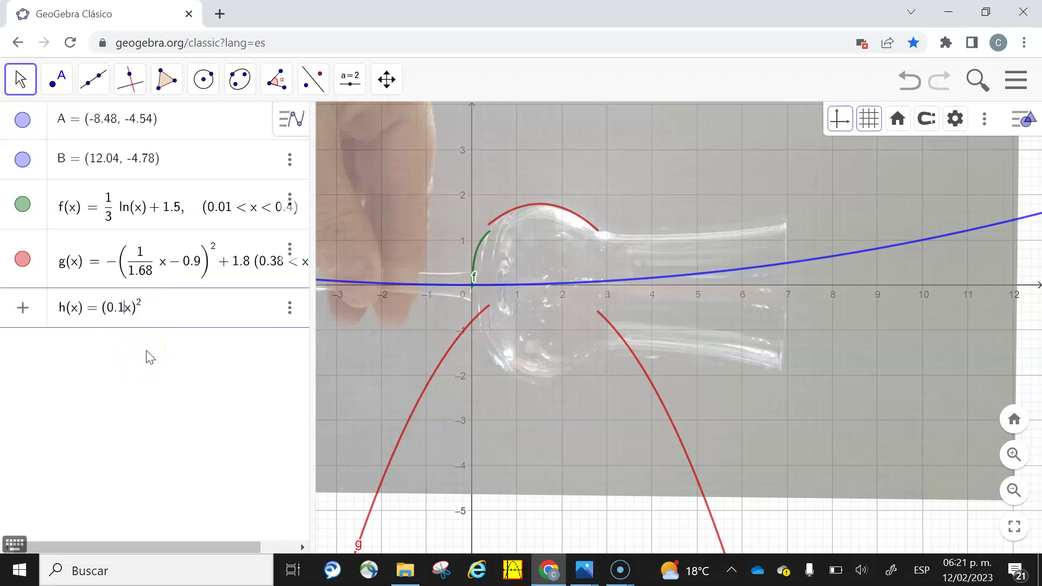
pyautogui.write('0')
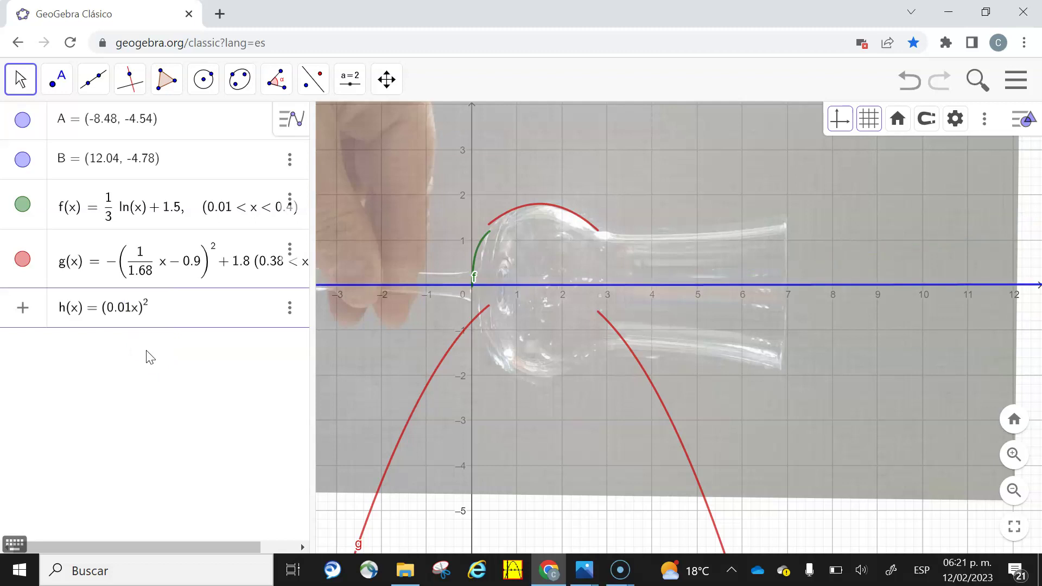
pyautogui.press('BackSpace')
pyautogui.click(154, 319)
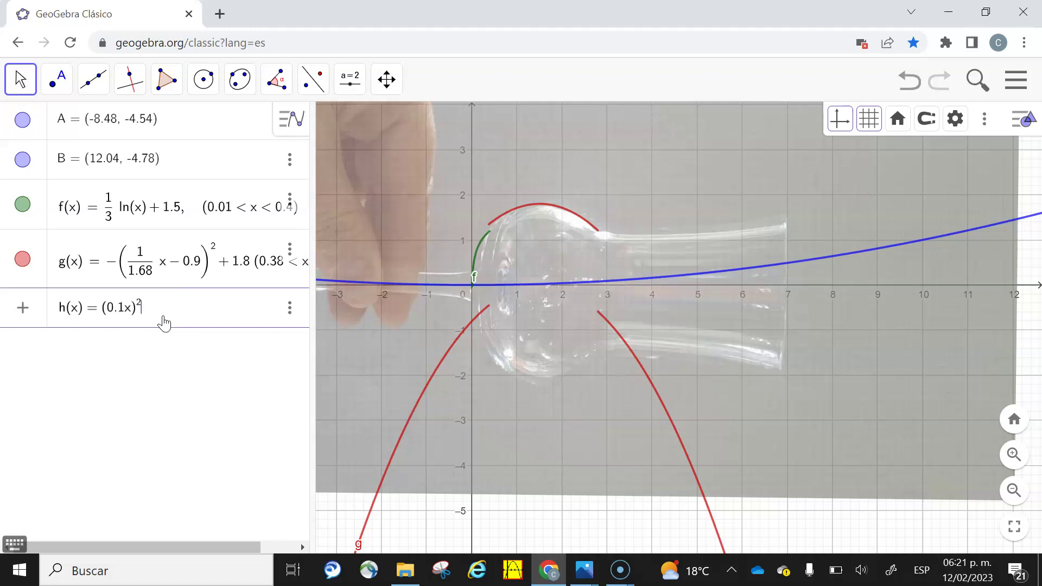
pyautogui.write('+ ')
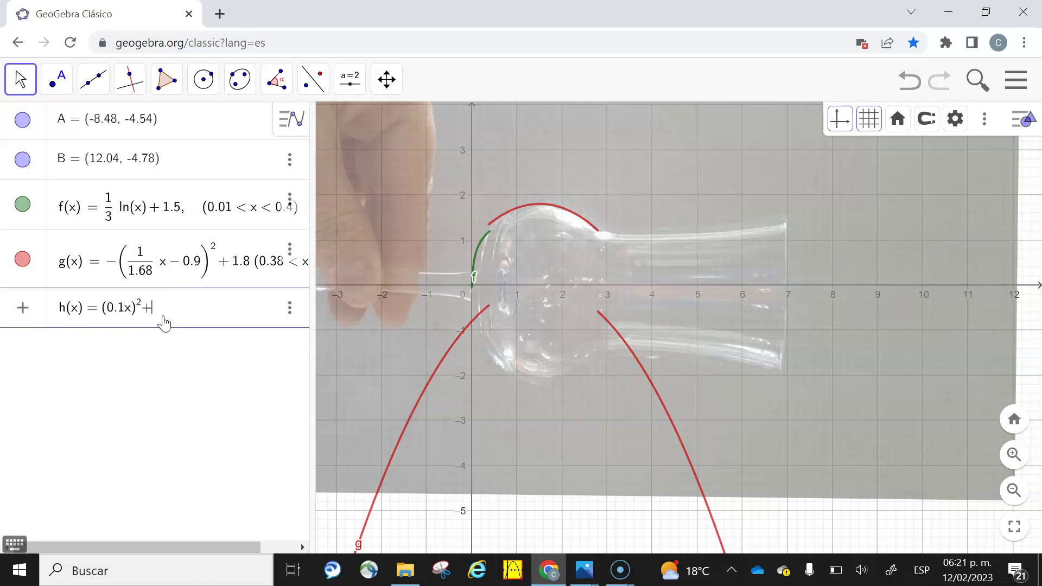
pyautogui.write('1')
pyautogui.press('BackSpace')
pyautogui.press('BackSpace')
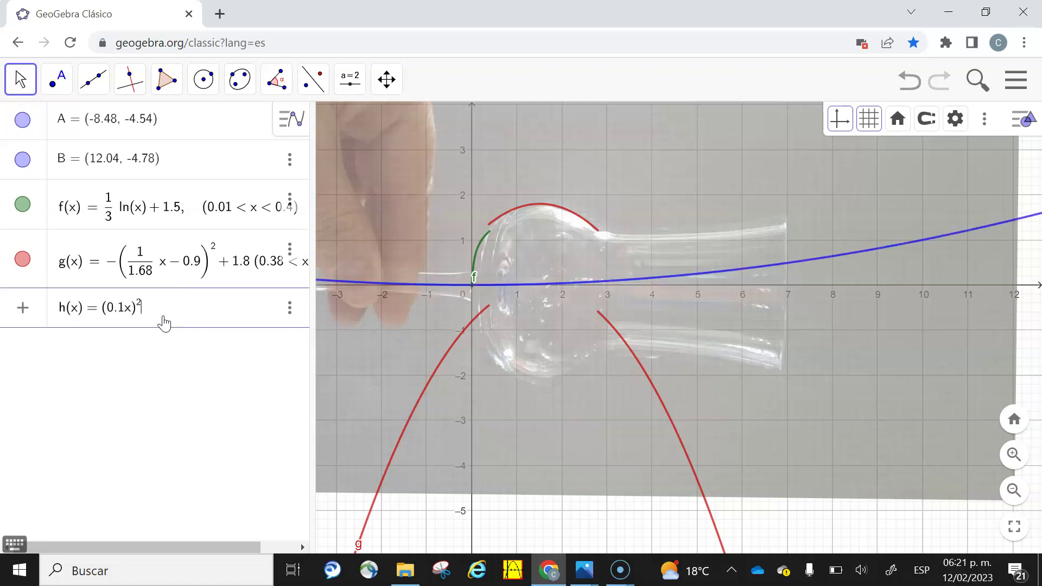
# Step: Append + 1 to h and change its coefficient from 0.1 to 0.09
pyautogui.click(172, 318)
pyautogui.click(173, 314)
pyautogui.write('+ 1')
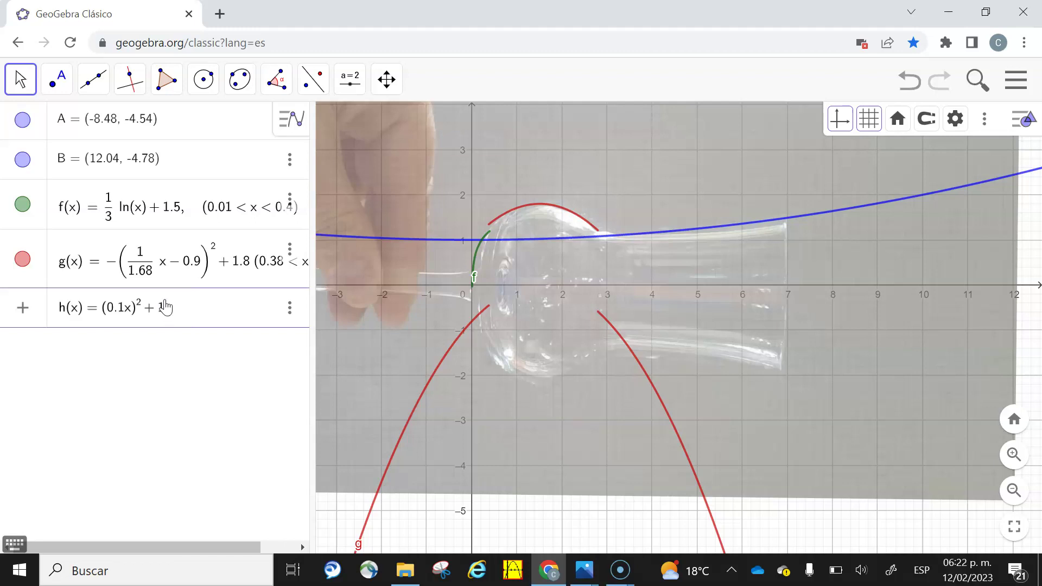
pyautogui.click(165, 307)
pyautogui.write('2')
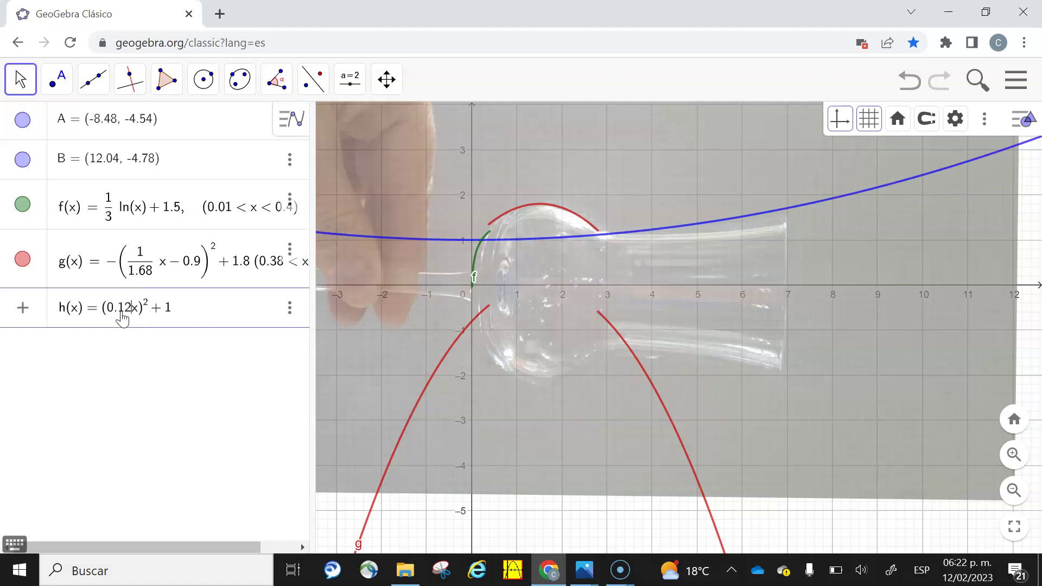
pyautogui.press('BackSpace')
pyautogui.press('BackSpace')
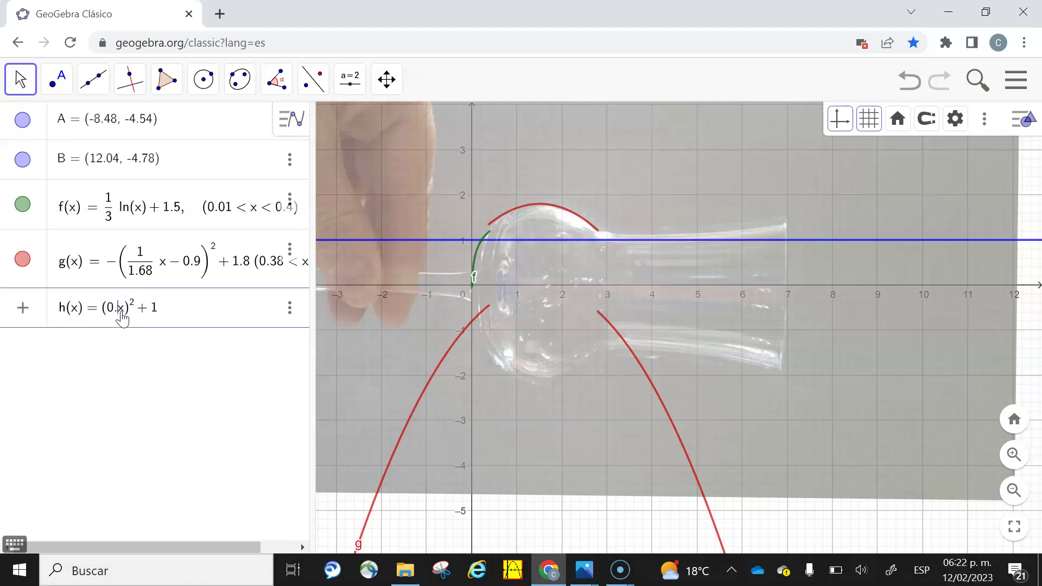
pyautogui.write('09')
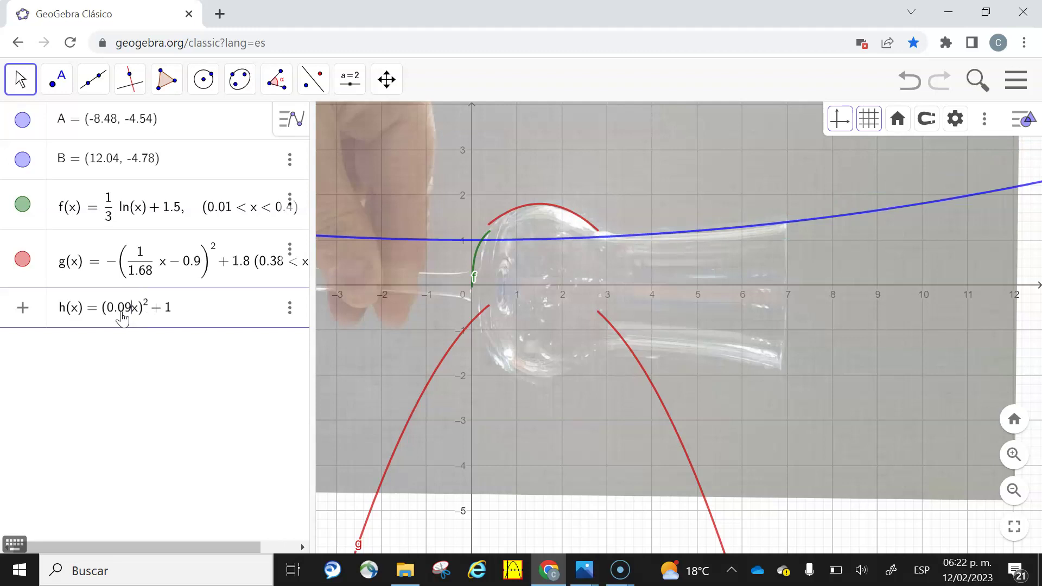
# Step: Append the interval (2.9 < x < 7) to h(x) = (0.09x)² + 1
pyautogui.click(187, 309)
pyautogui.write('(')
pyautogui.write('2.9 < x < ')
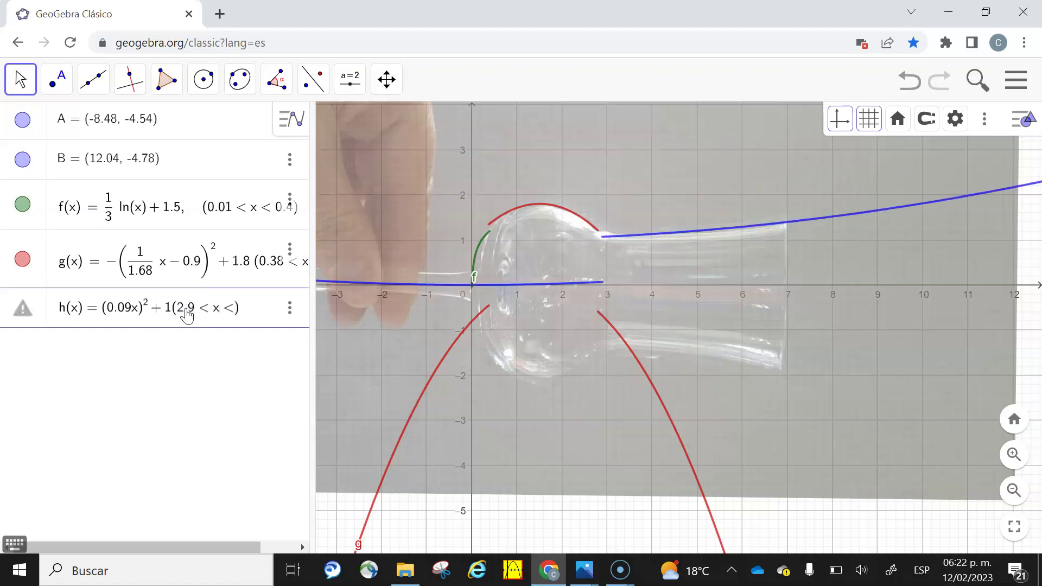
pyautogui.write('7')
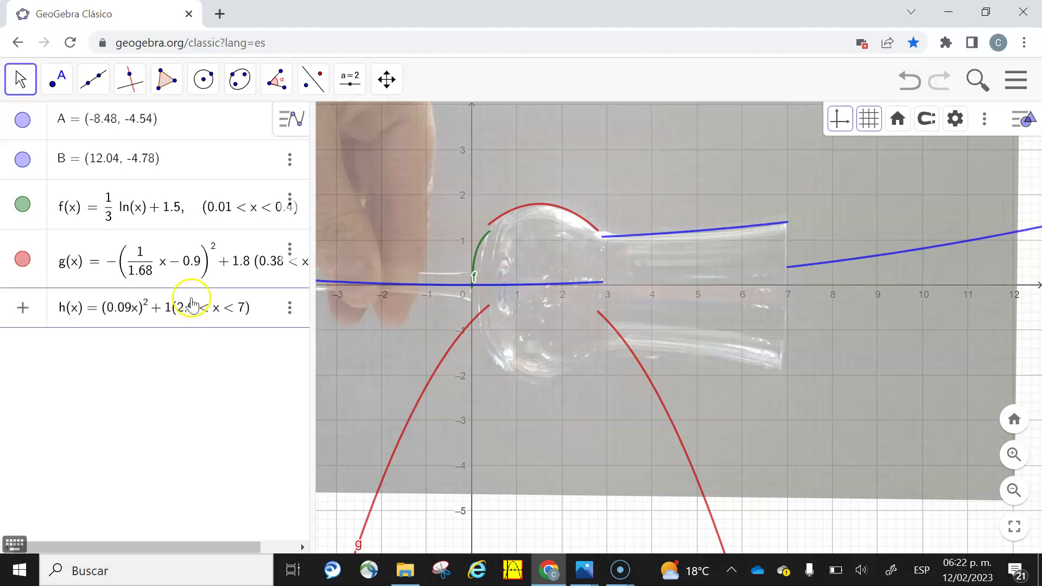
pyautogui.click(284, 327)
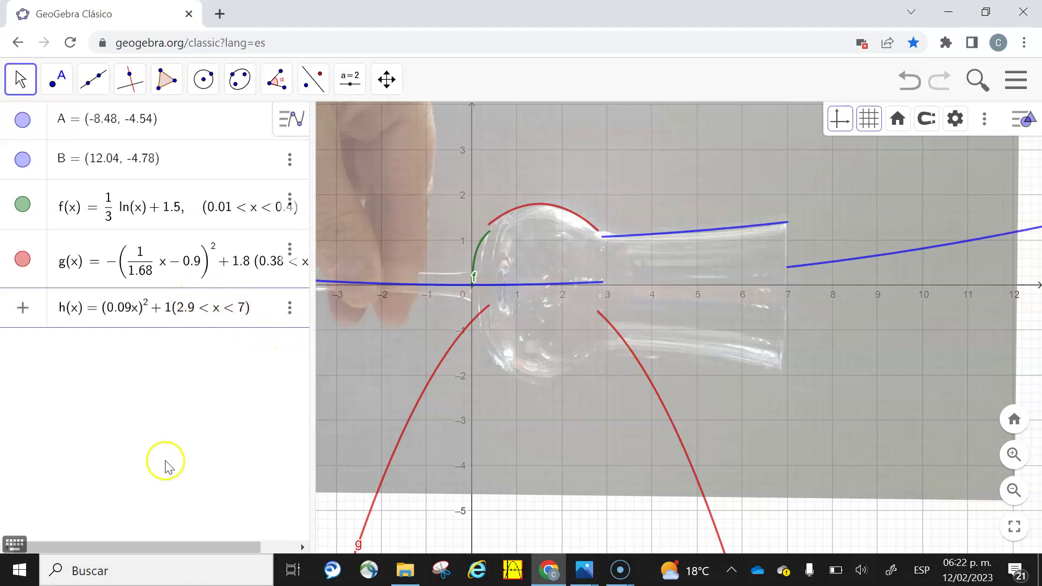
# Step: Change g's constant from 1.8 to 1.6, passing through 1.7
pyautogui.click(570, 215)
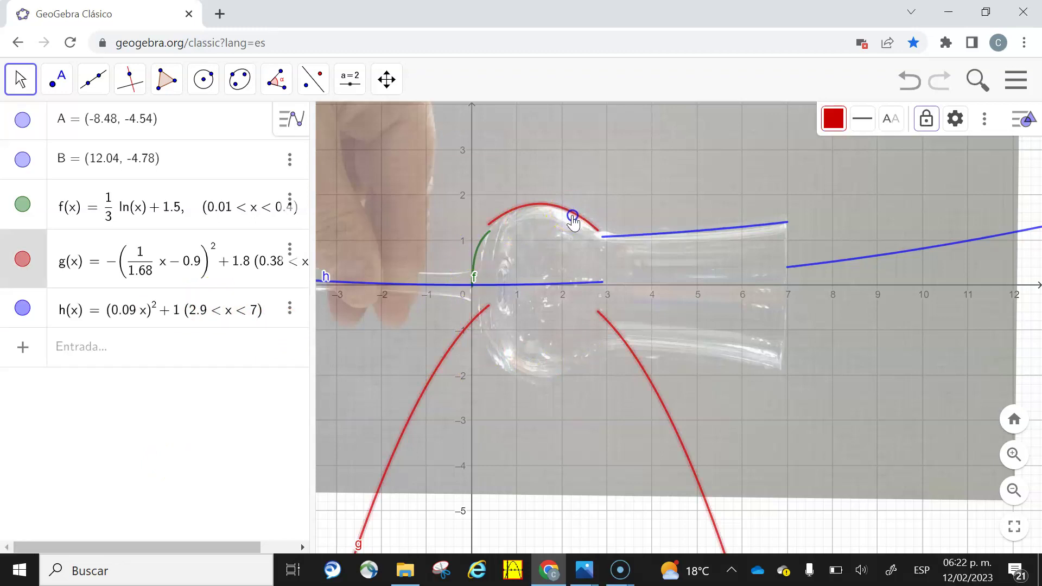
pyautogui.click(560, 213)
pyautogui.click(342, 266)
pyautogui.click(195, 267)
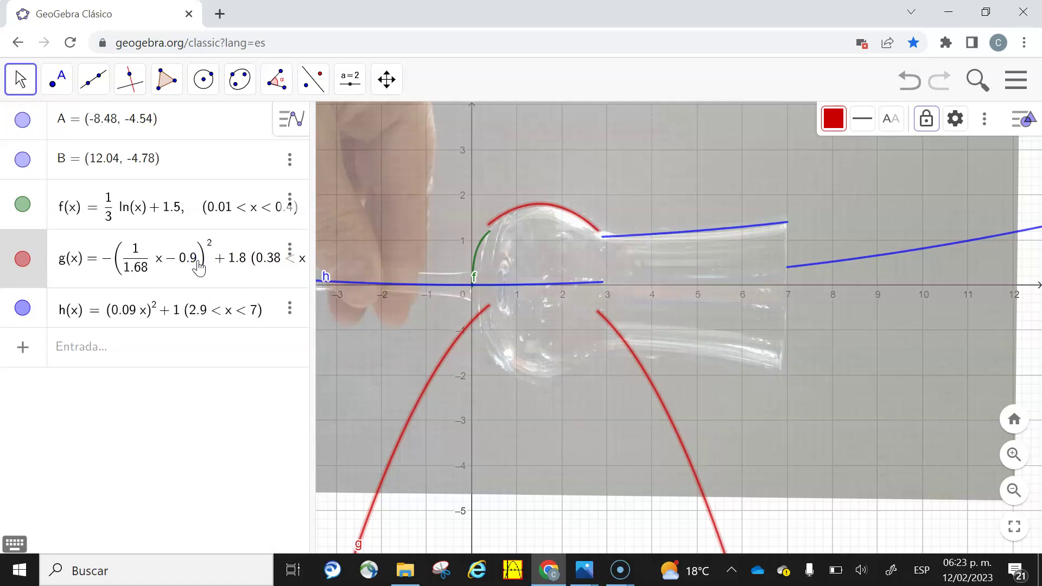
pyautogui.click(247, 267)
pyautogui.press('BackSpace')
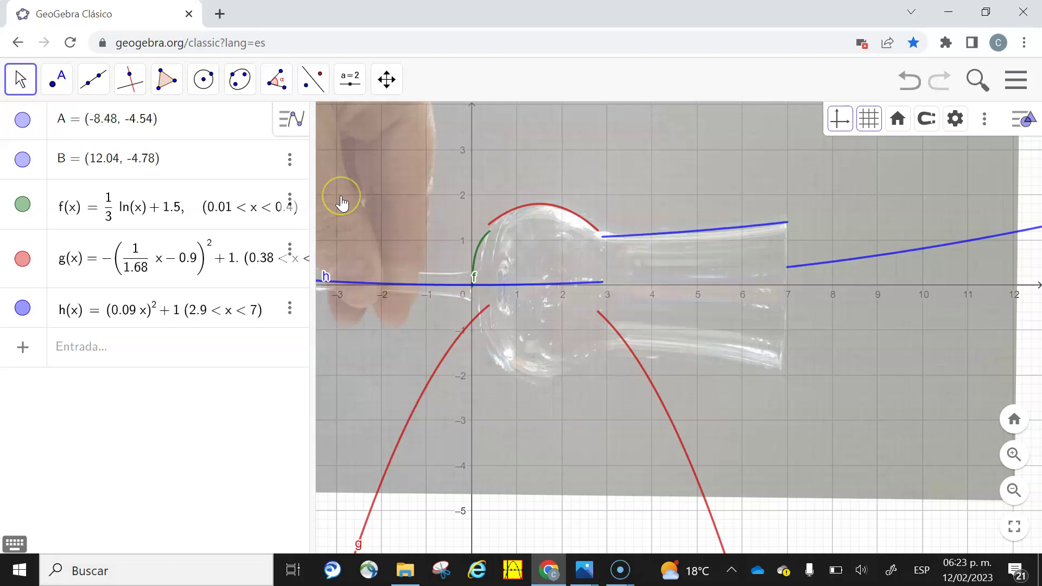
pyautogui.write('7')
pyautogui.press('BackSpace')
pyautogui.write('6')
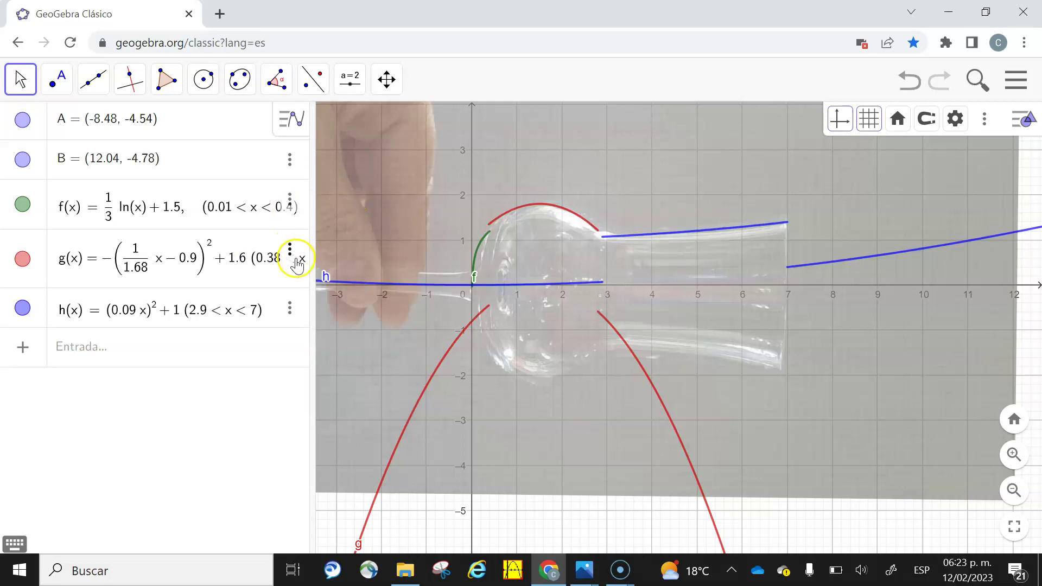
# Step: Insert a comma between 1.6 and g's x-interval and commit the formula
pyautogui.click(298, 266)
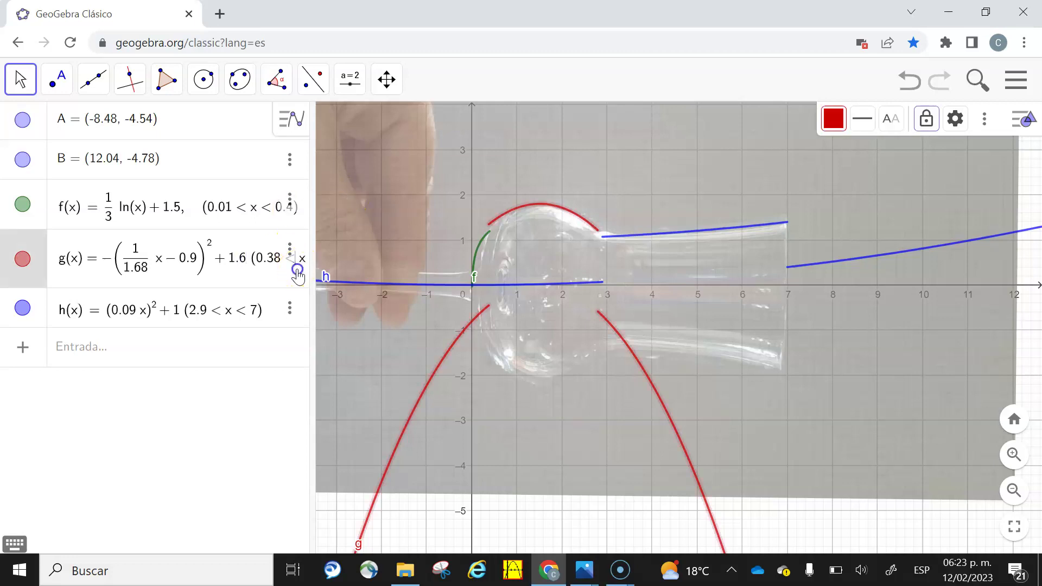
pyautogui.click(248, 258)
pyautogui.write(',')
pyautogui.click(258, 261)
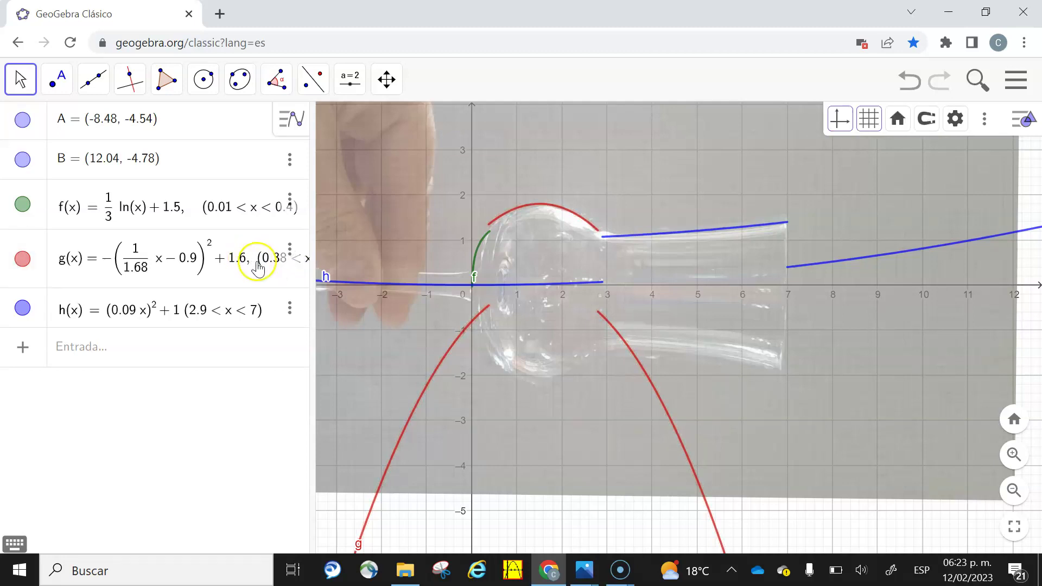
pyautogui.write(',')
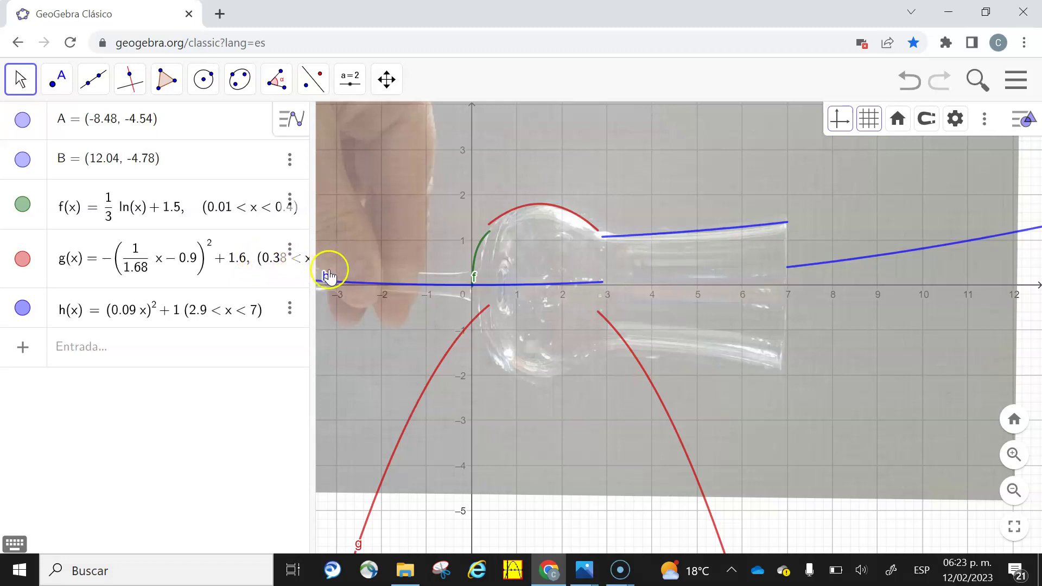
pyautogui.click(260, 362)
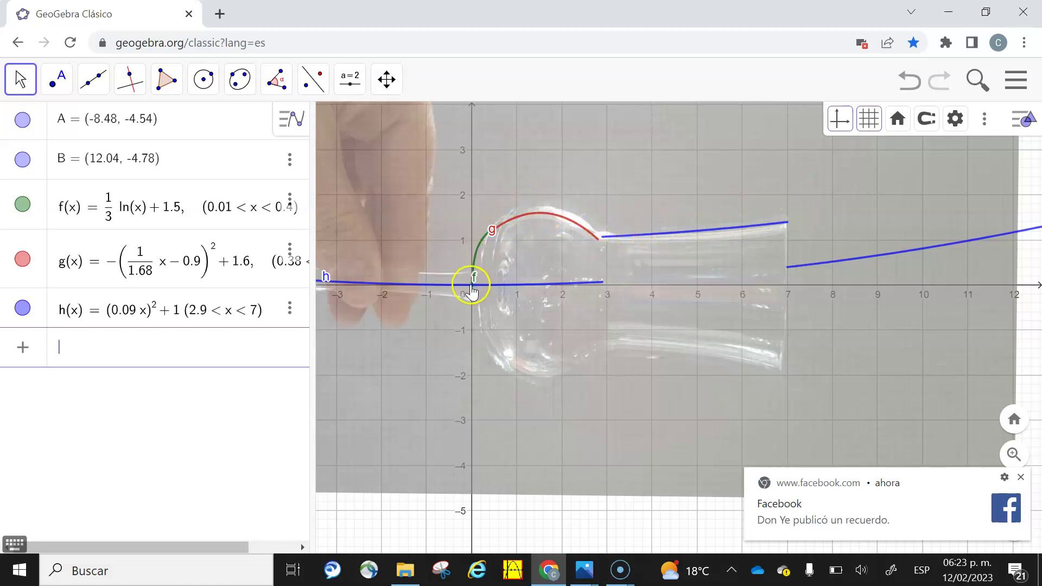
# Step: Change h's constant from + 1 to + 0.9 and commit the formula
pyautogui.click(601, 238)
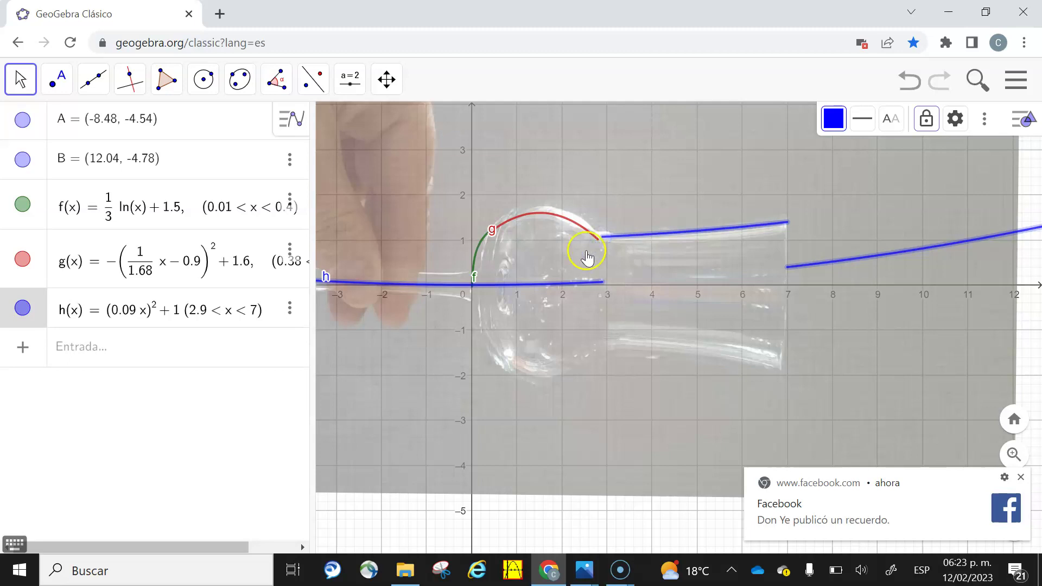
pyautogui.click(150, 322)
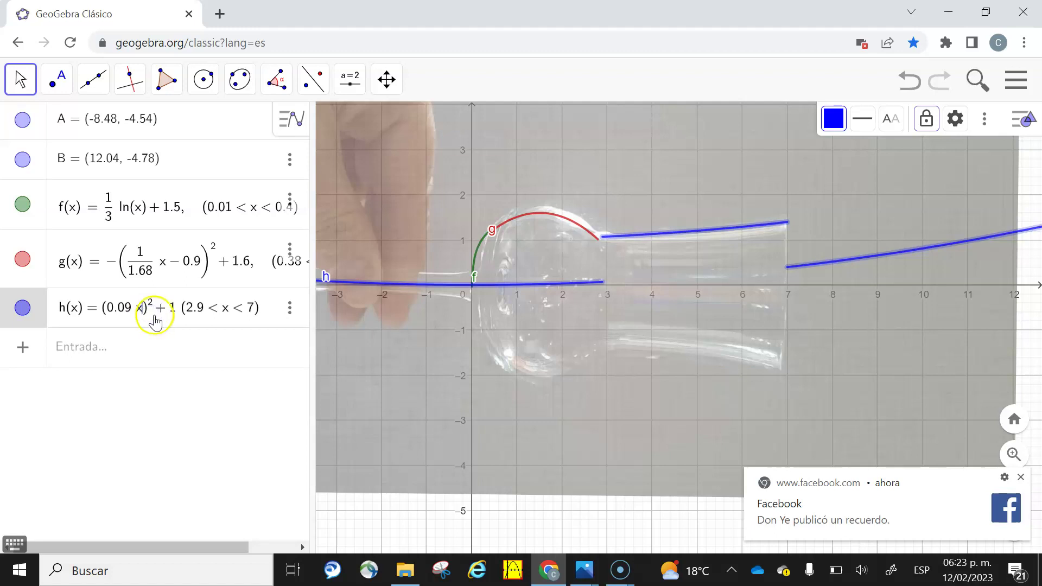
pyautogui.click(172, 314)
pyautogui.press('BackSpace')
pyautogui.write('0')
pyautogui.press('Return')
pyautogui.click(177, 319)
pyautogui.write(',9')
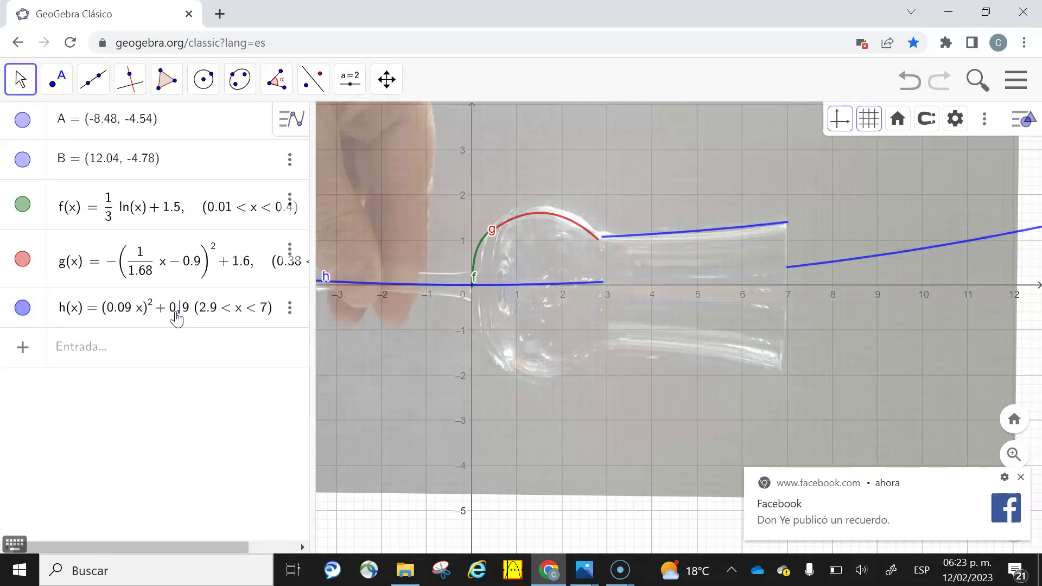
pyautogui.press('BackSpace')
pyautogui.write('.')
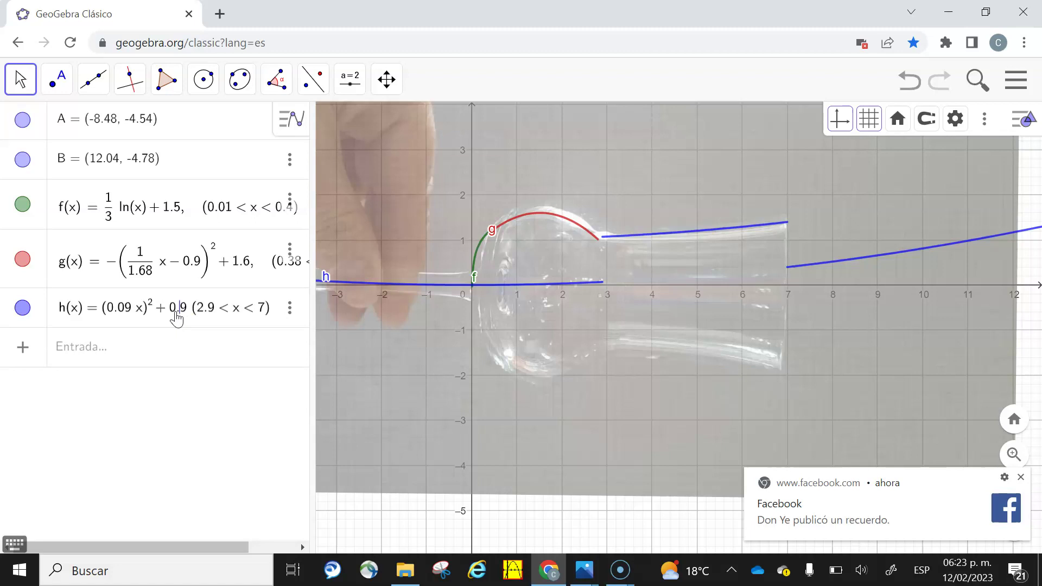
pyautogui.click(201, 348)
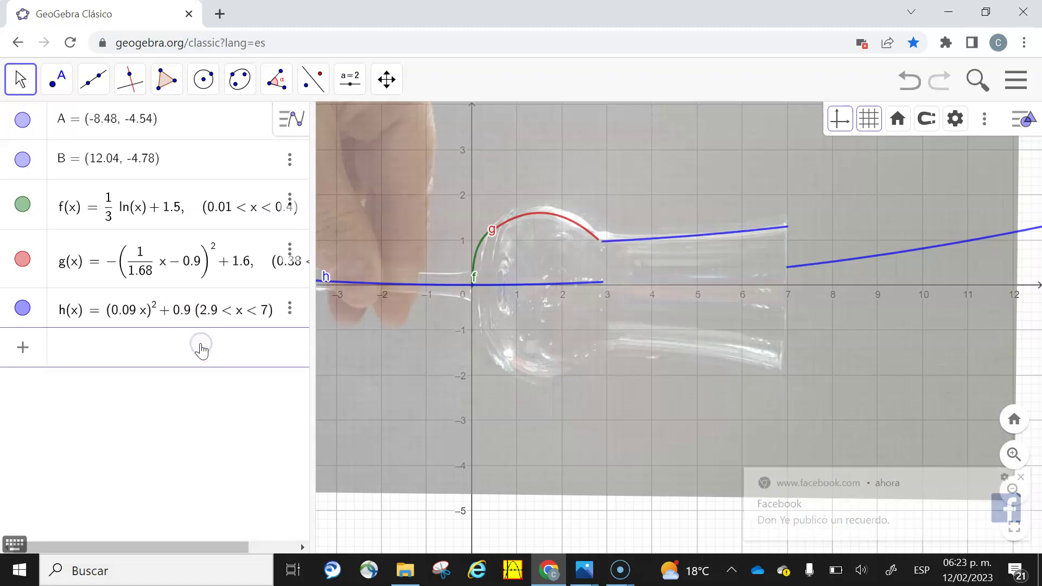
pyautogui.click(303, 362)
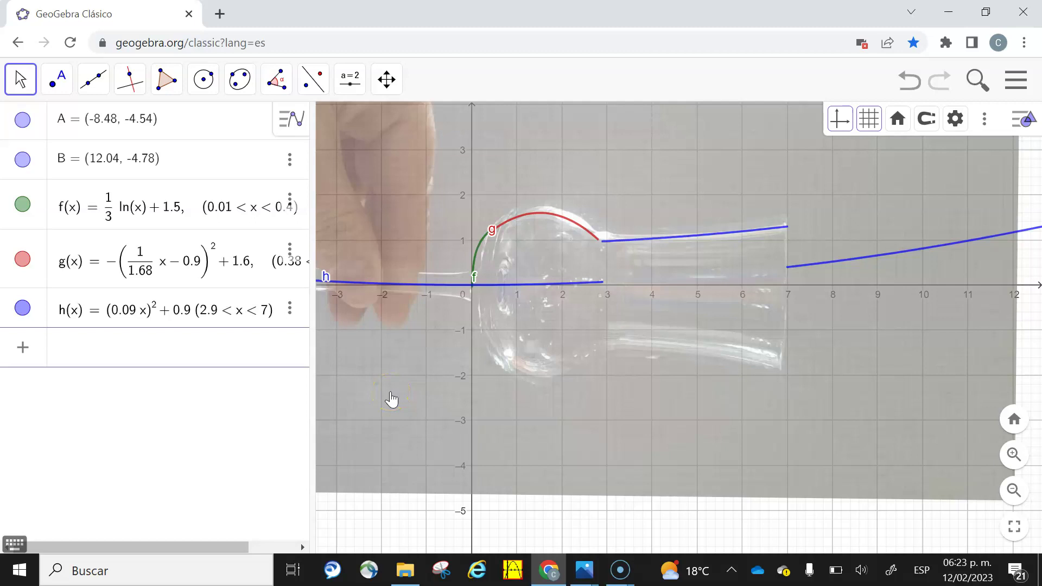
pyautogui.click(520, 285)
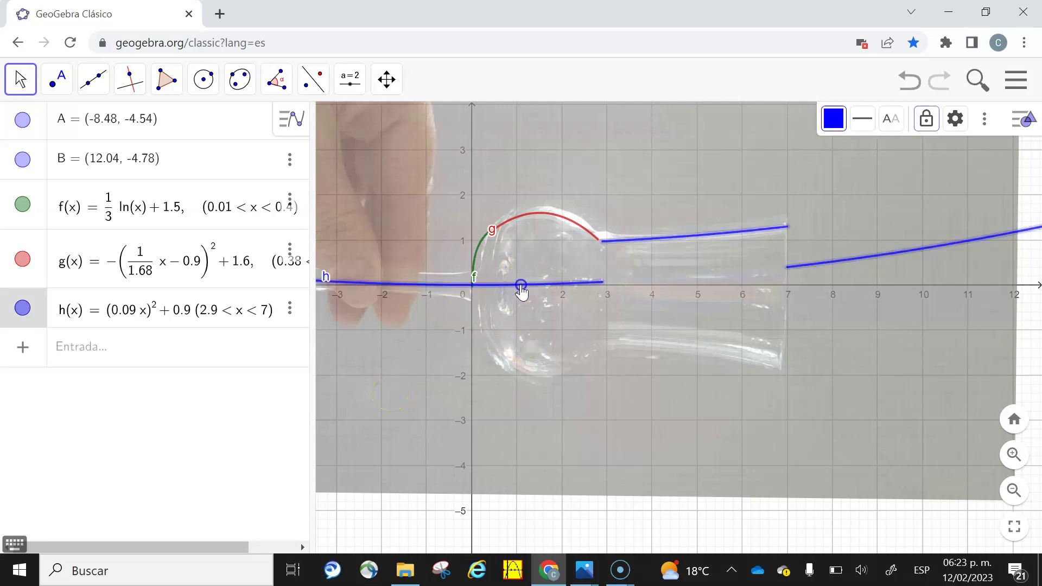
pyautogui.click(332, 377)
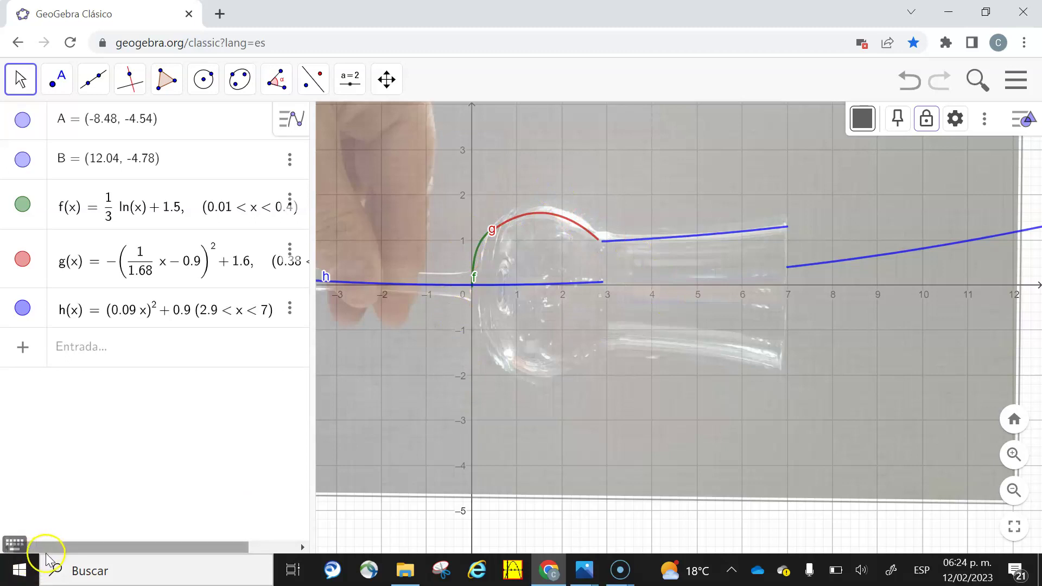
pyautogui.click(109, 521)
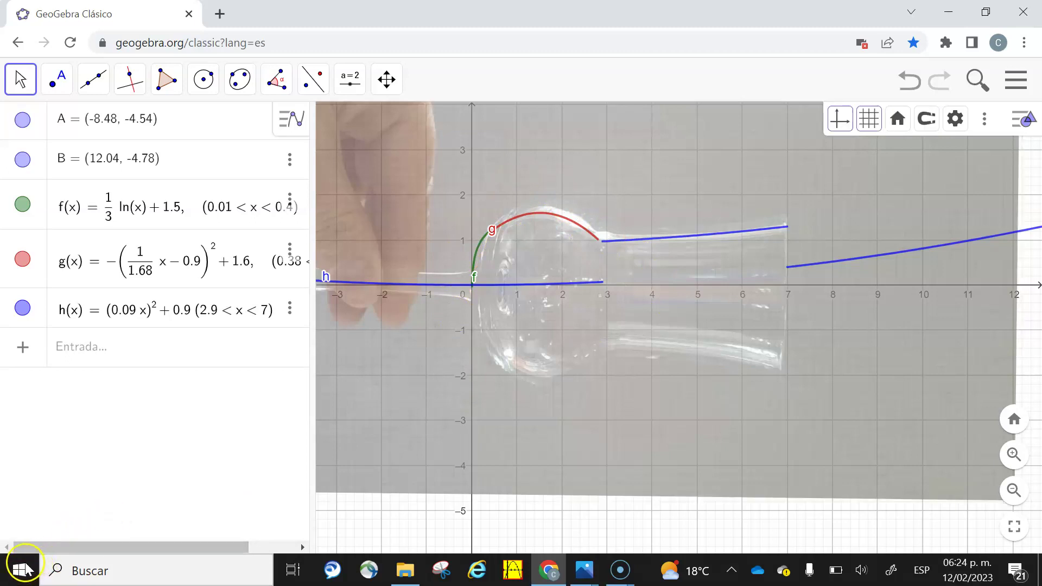